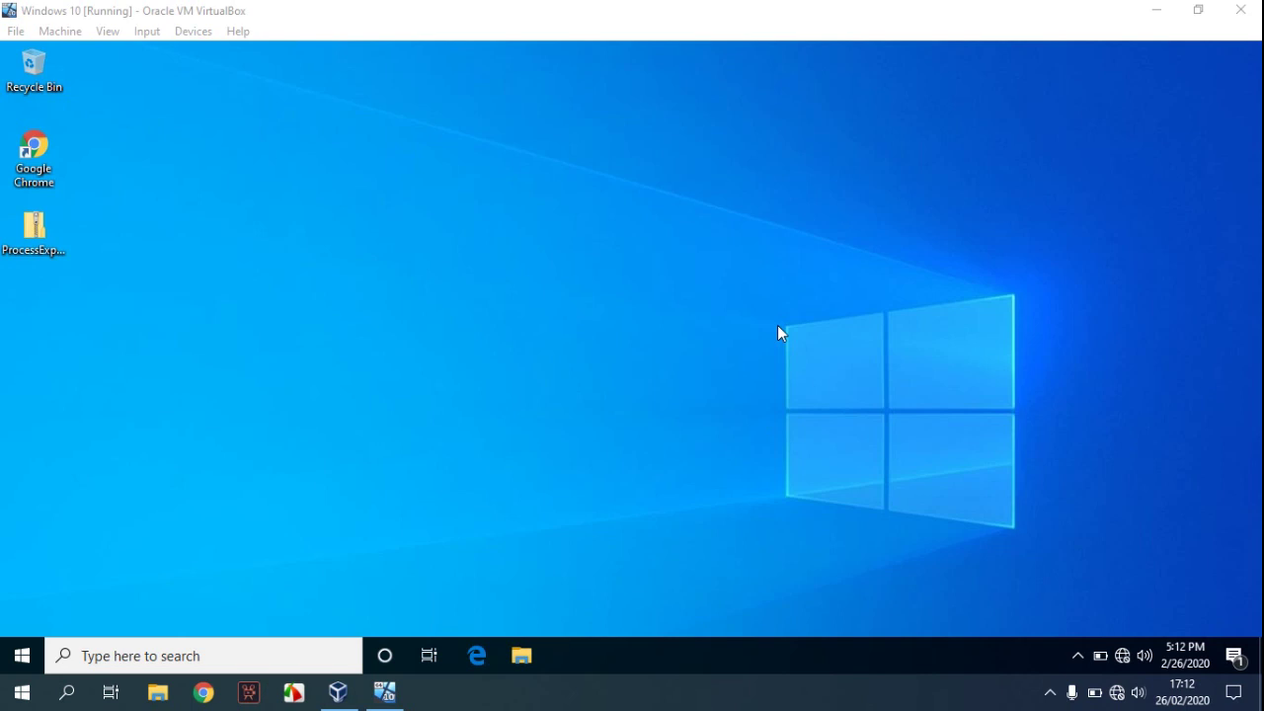
{"action": "left_click", "coordinate": [49, 243]}
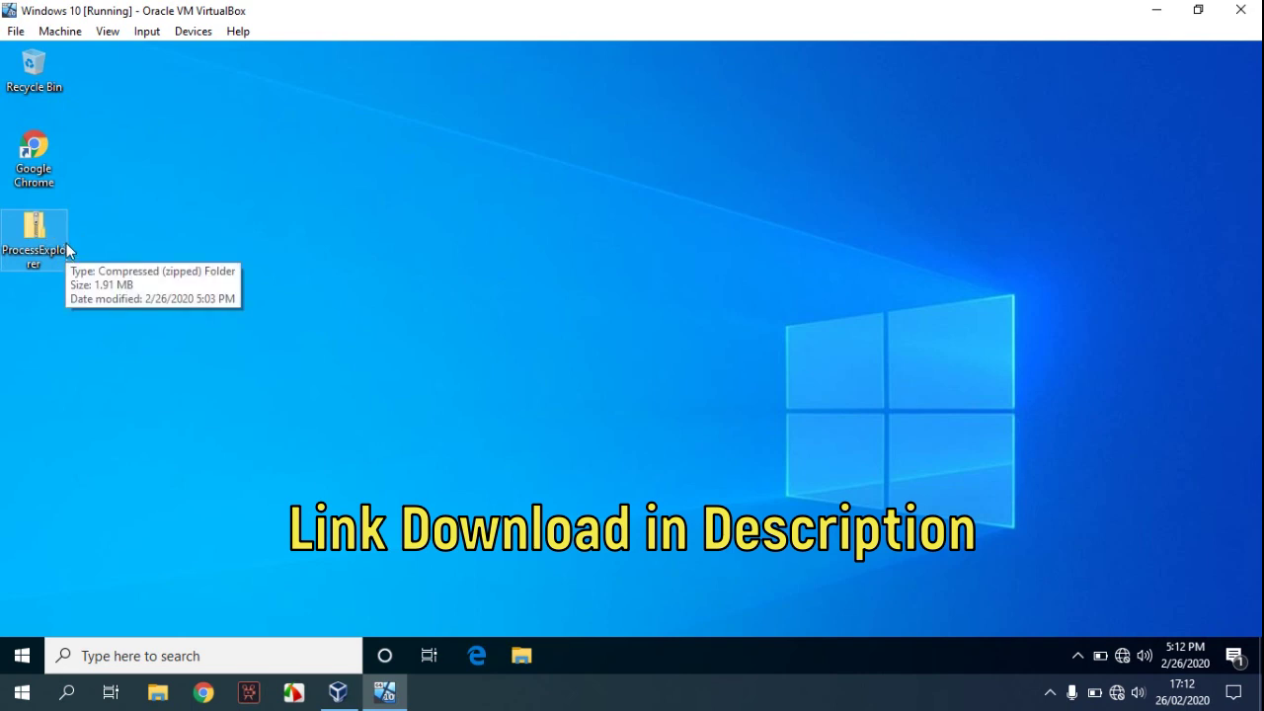
{"action": "left_click", "coordinate": [1198, 9]}
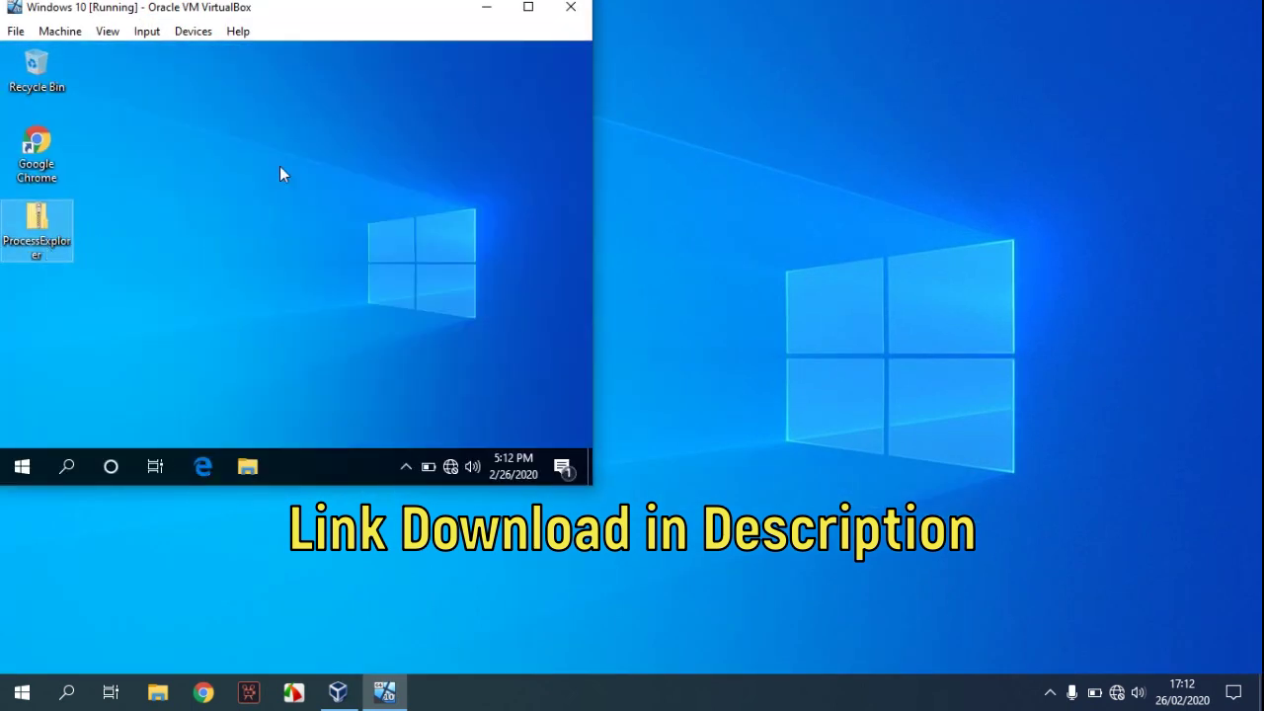
{"action": "left_click", "coordinate": [529, 7]}
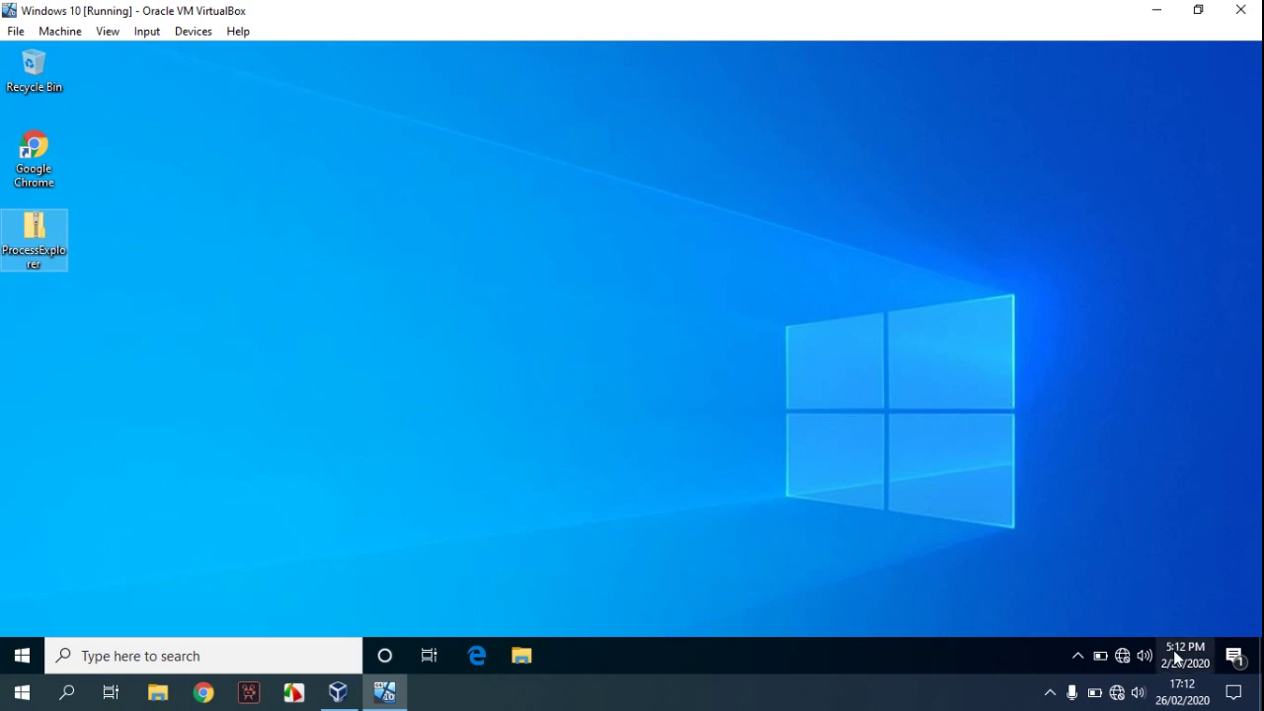
Open the Clock and Region control panel page from the virtual machine's date and time settings
{"action": "mouse_move", "coordinate": [1176, 659]}
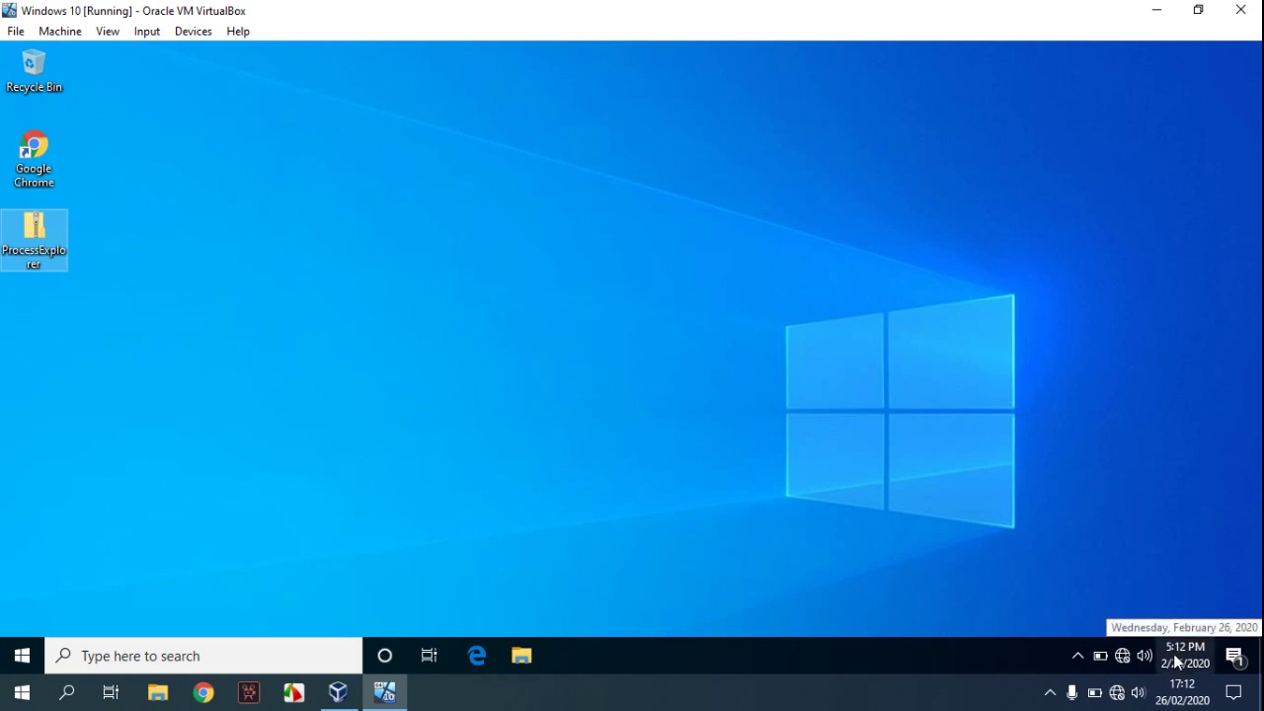
{"action": "right_click", "coordinate": [1176, 660]}
{"action": "left_click", "coordinate": [1047, 182]}
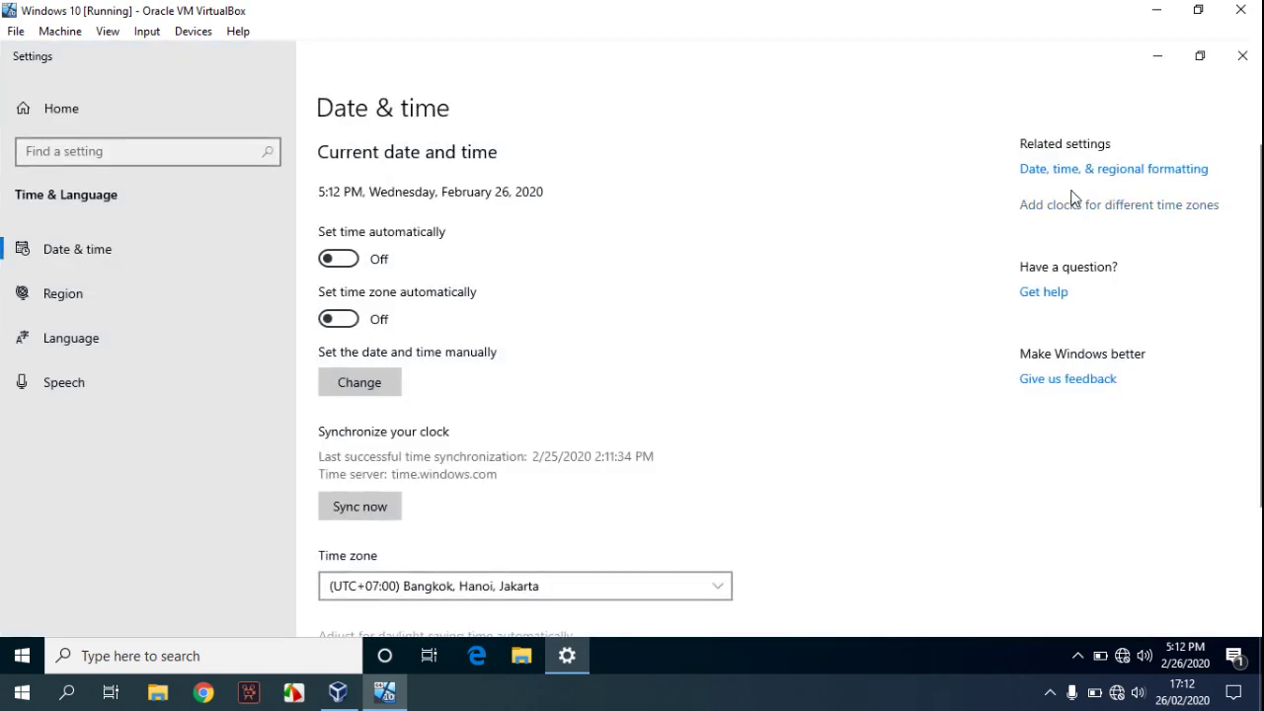
{"action": "left_click", "coordinate": [1086, 170]}
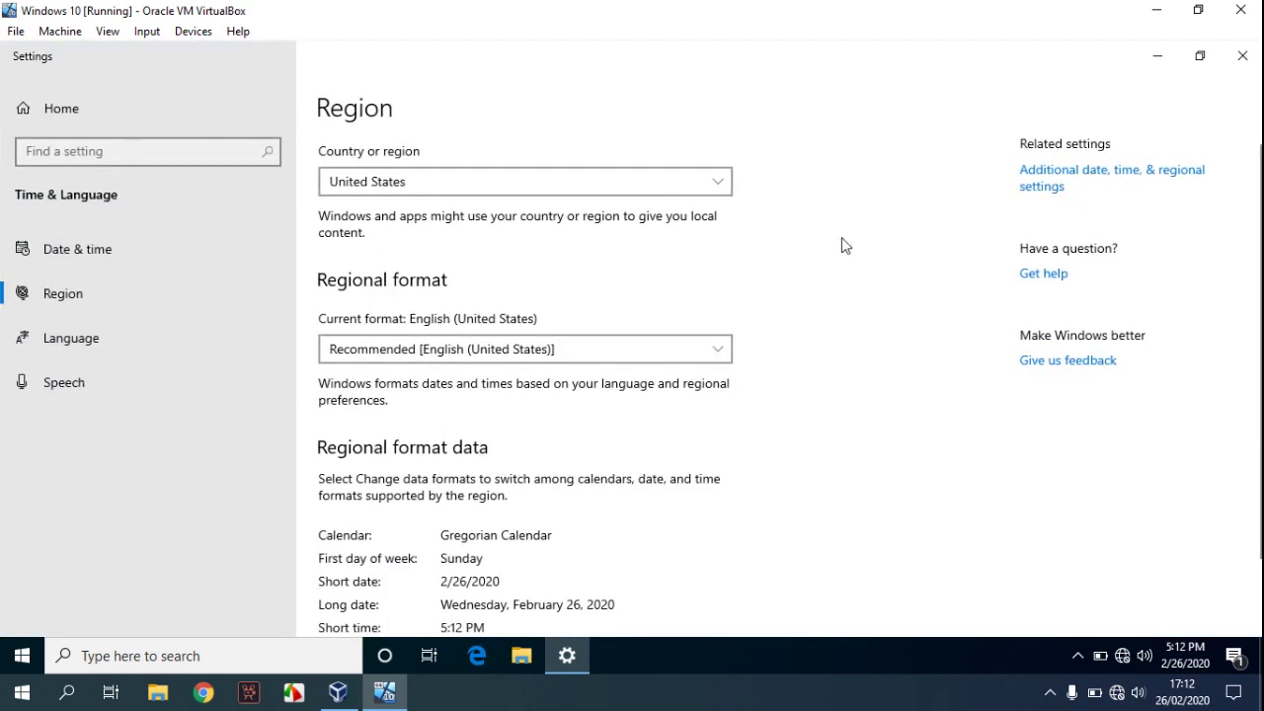
{"action": "left_click", "coordinate": [1041, 181]}
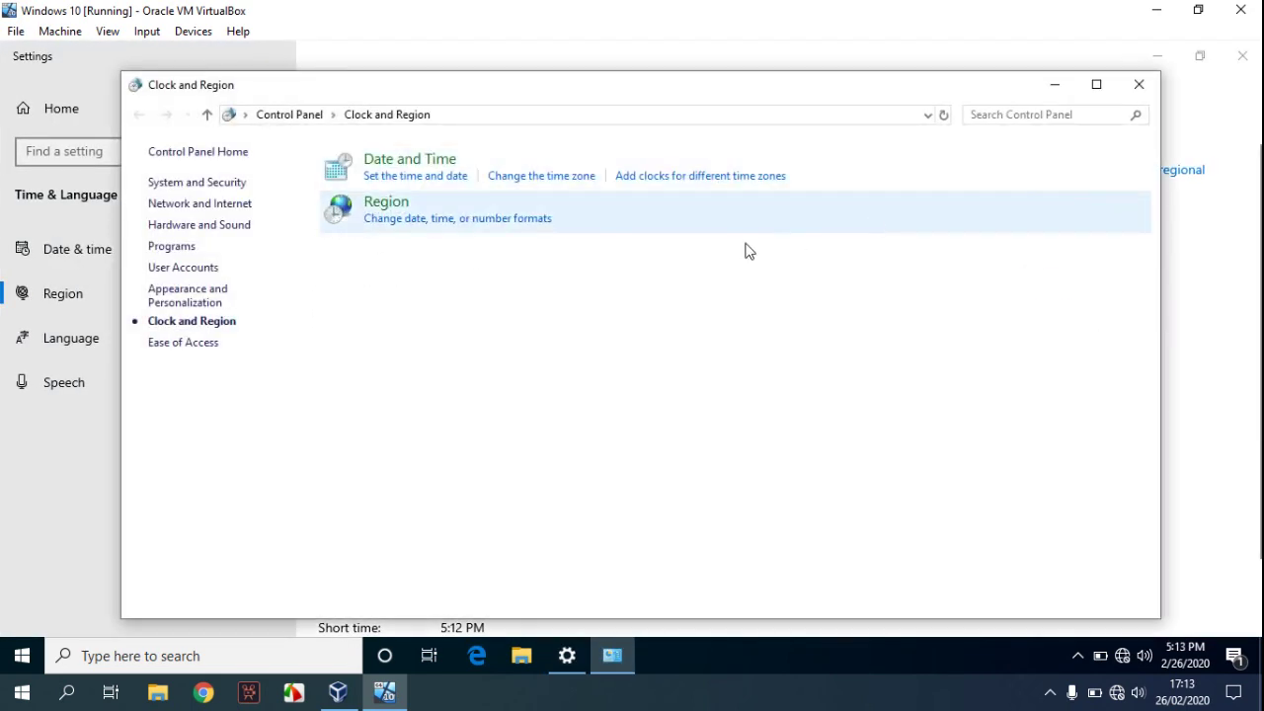
Try to set the virtual machine's system date to February 8, 2020
{"action": "left_click", "coordinate": [428, 170]}
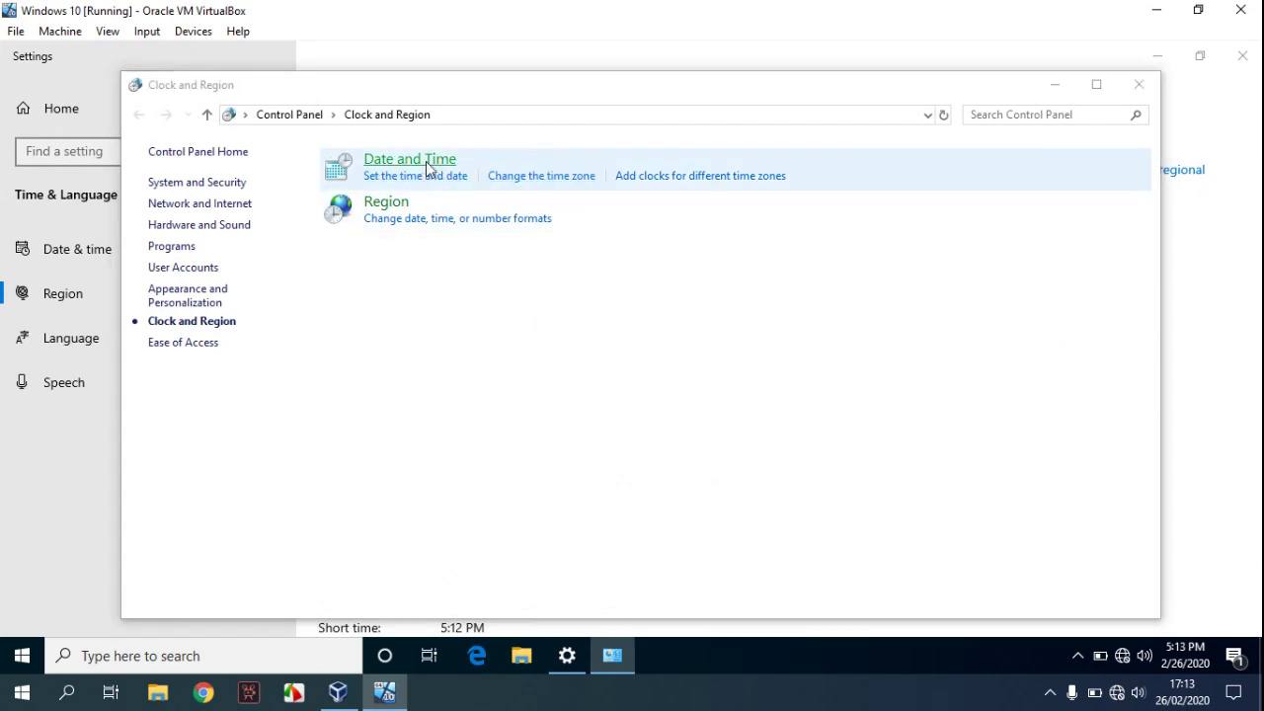
{"action": "left_click", "coordinate": [445, 354]}
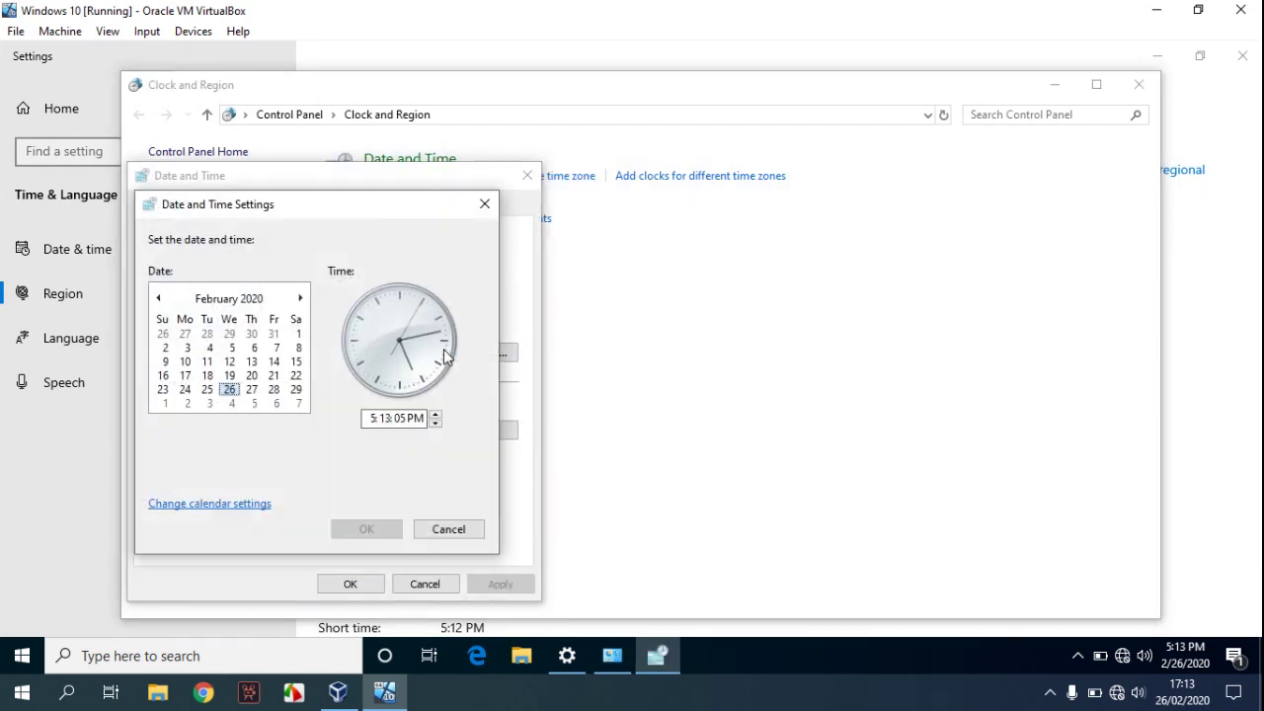
{"action": "left_click", "coordinate": [299, 347]}
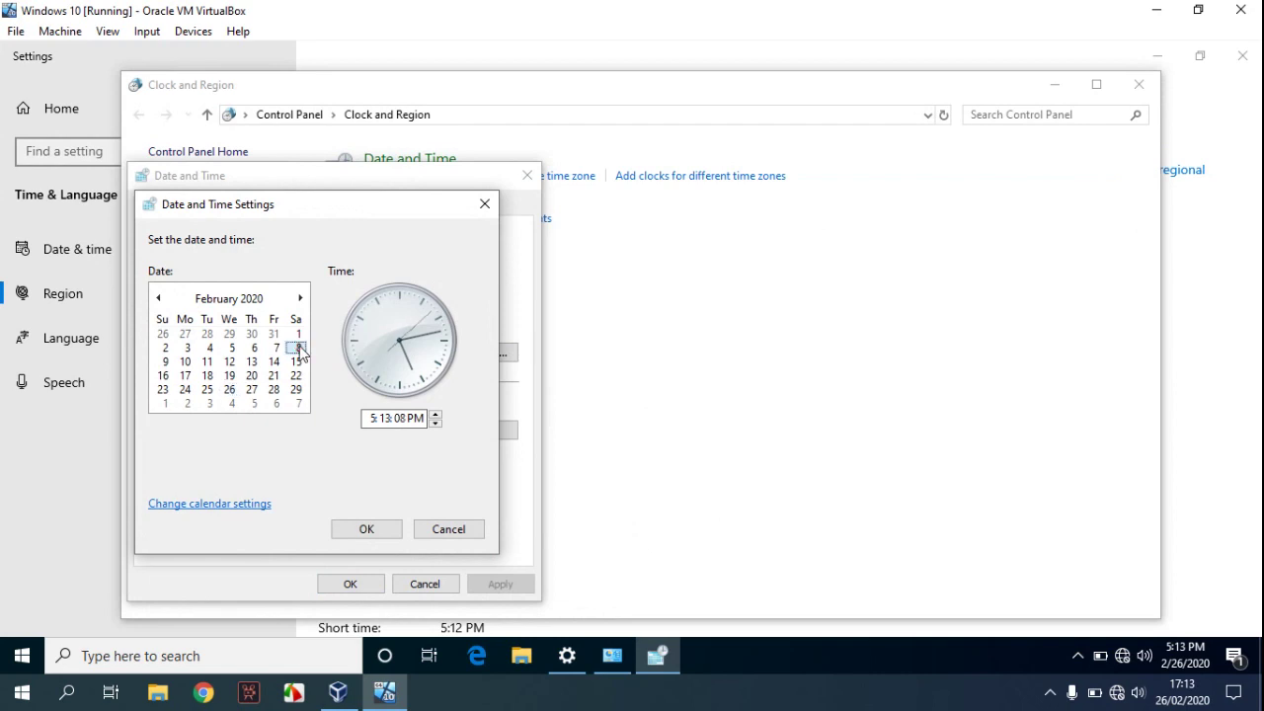
{"action": "left_click", "coordinate": [361, 531]}
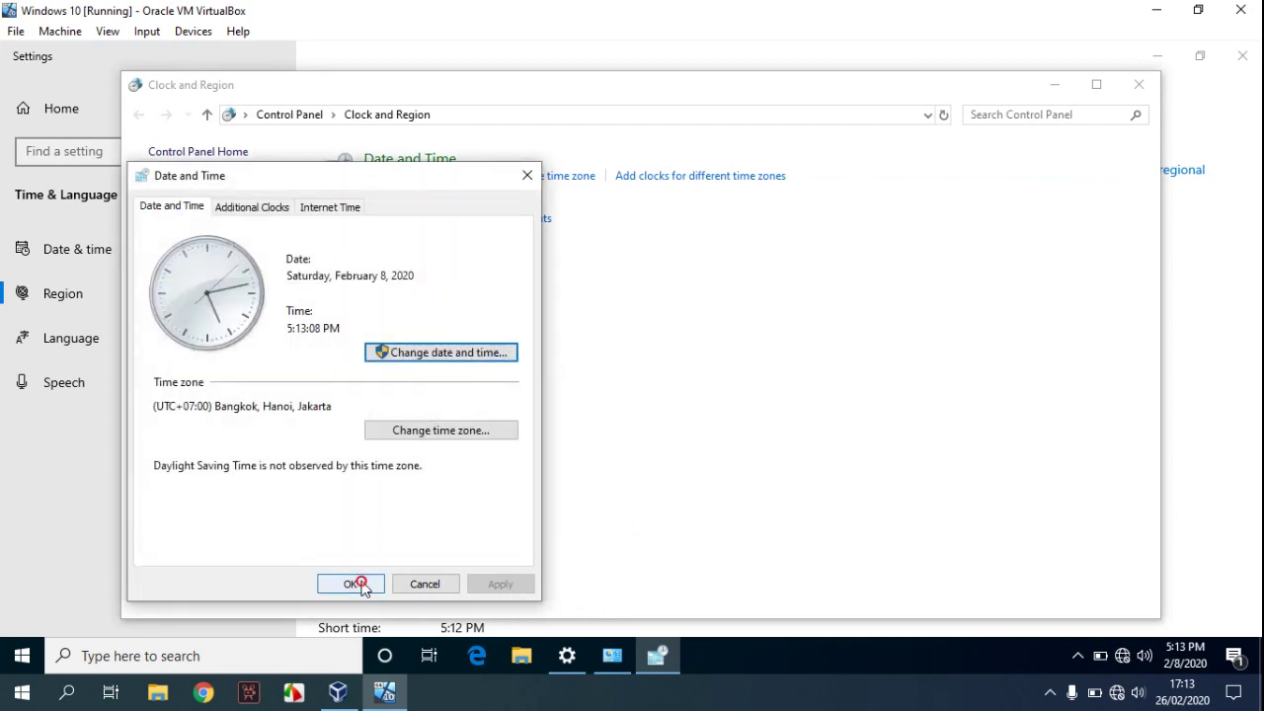
{"action": "left_click", "coordinate": [356, 584]}
{"action": "mouse_move", "coordinate": [1190, 677]}
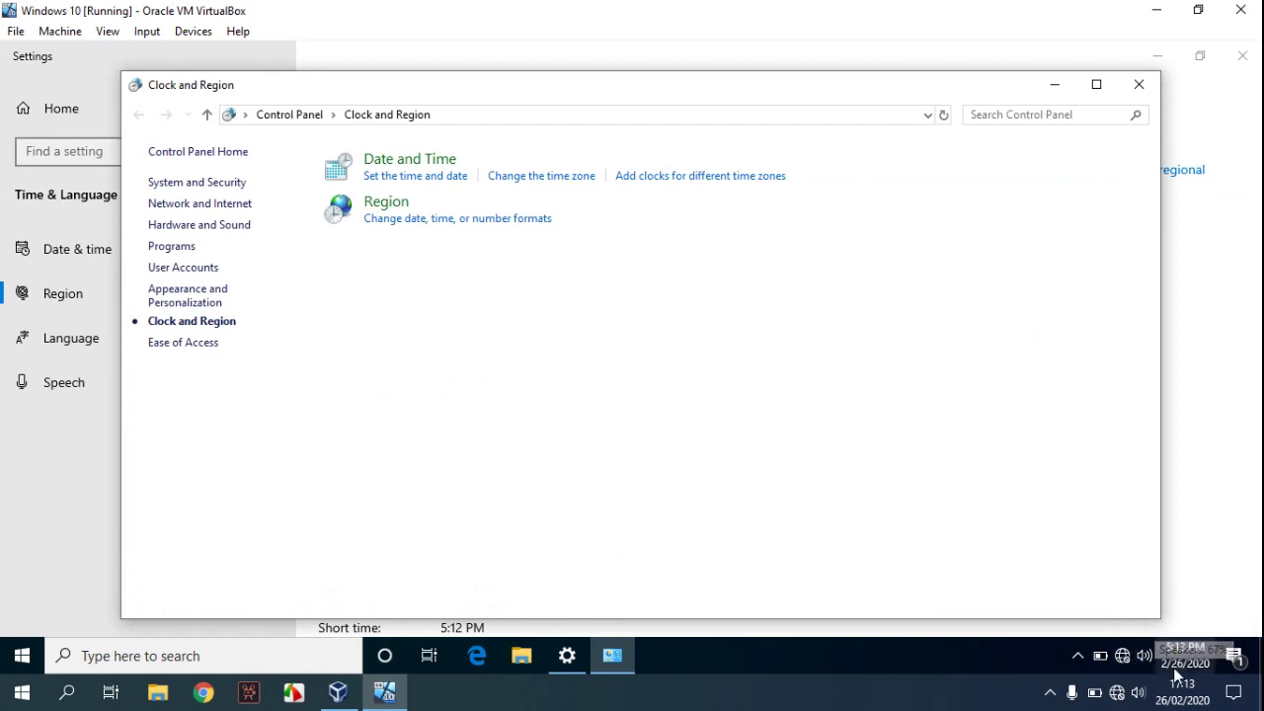
Try to set the virtual machine's system date to January 26, 2019, and close the Control Panel and Settings windows
{"action": "left_click", "coordinate": [417, 165]}
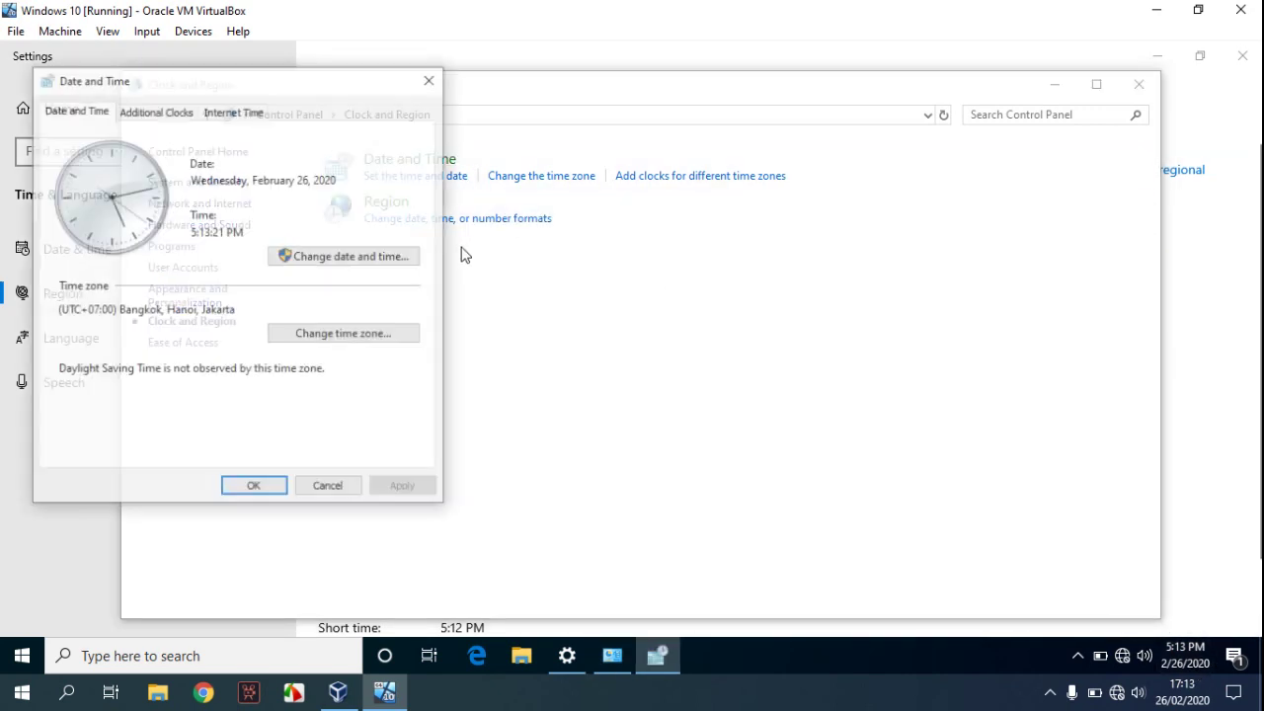
{"action": "left_click", "coordinate": [341, 256]}
{"action": "left_click", "coordinate": [113, 202]}
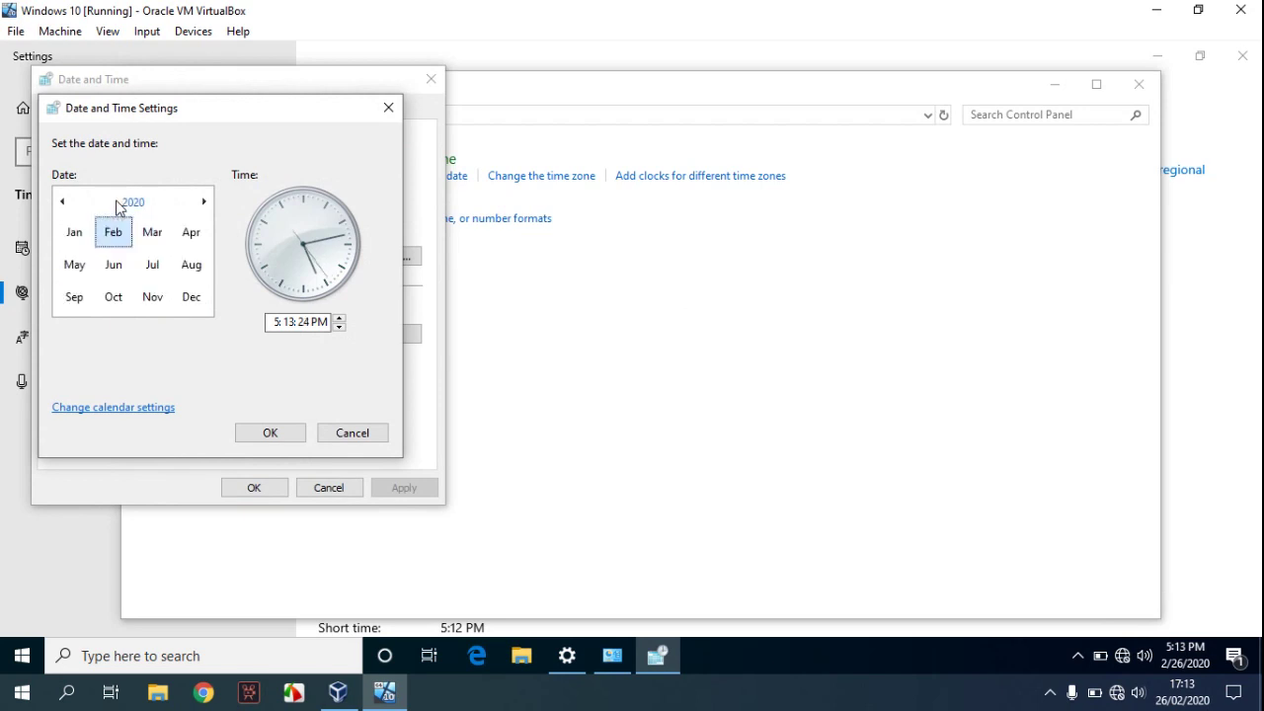
{"action": "left_click", "coordinate": [62, 201]}
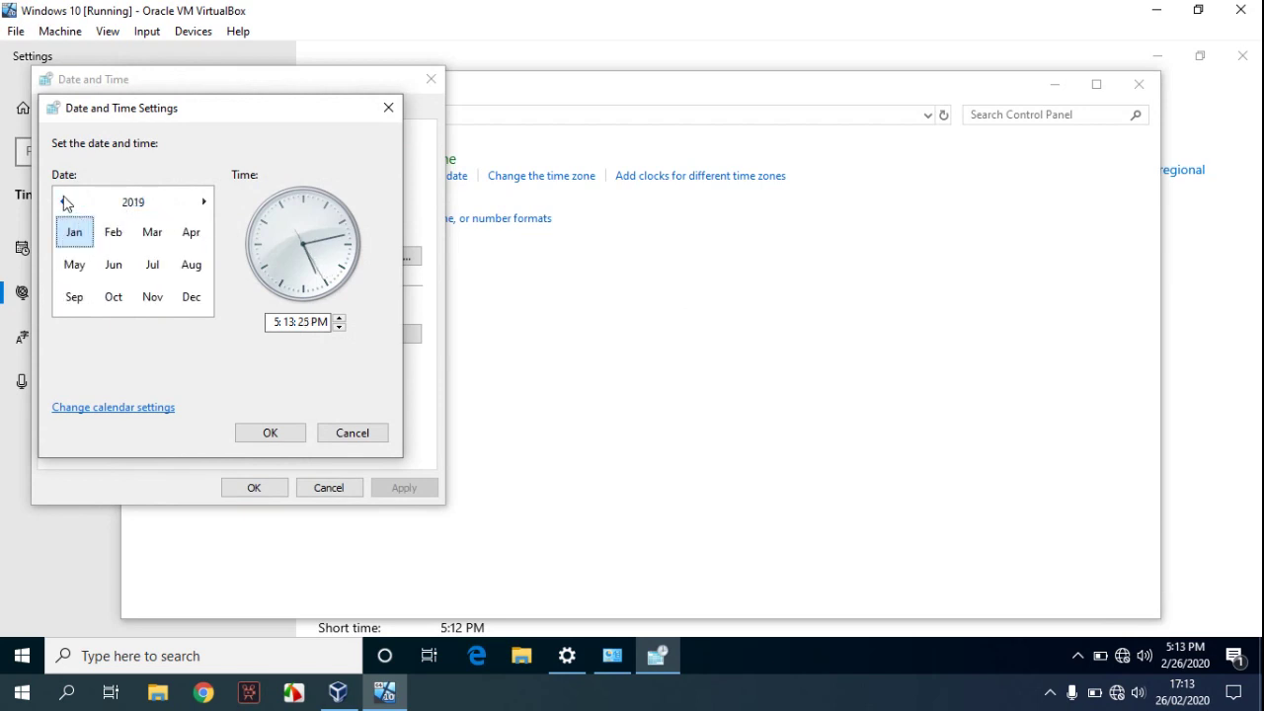
{"action": "left_click", "coordinate": [270, 432]}
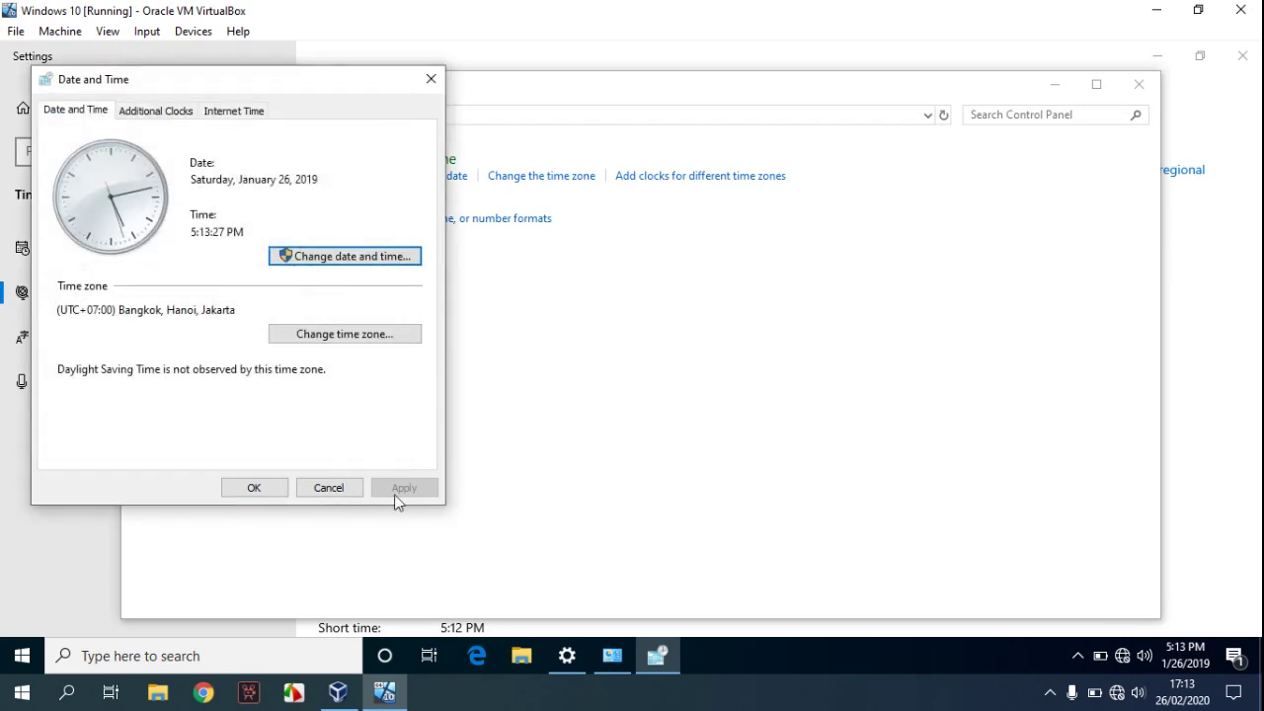
{"action": "left_click", "coordinate": [255, 488]}
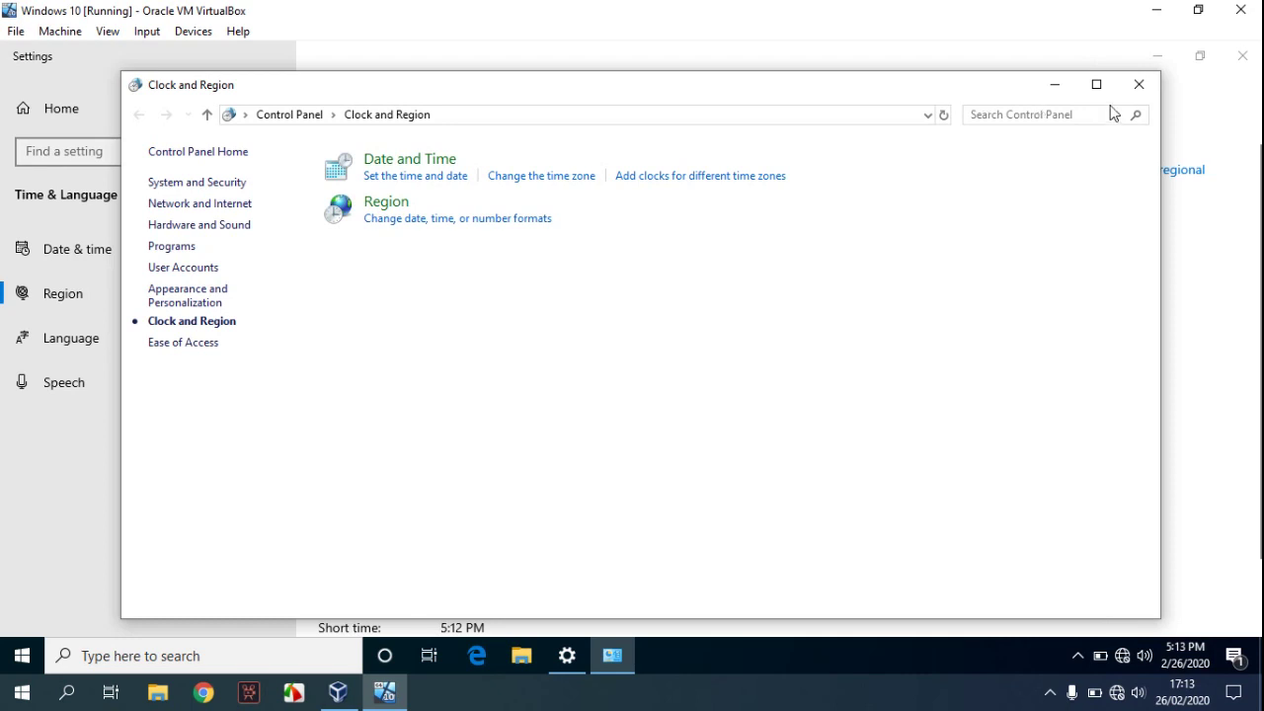
{"action": "left_click", "coordinate": [1138, 89]}
{"action": "left_click", "coordinate": [1243, 55]}
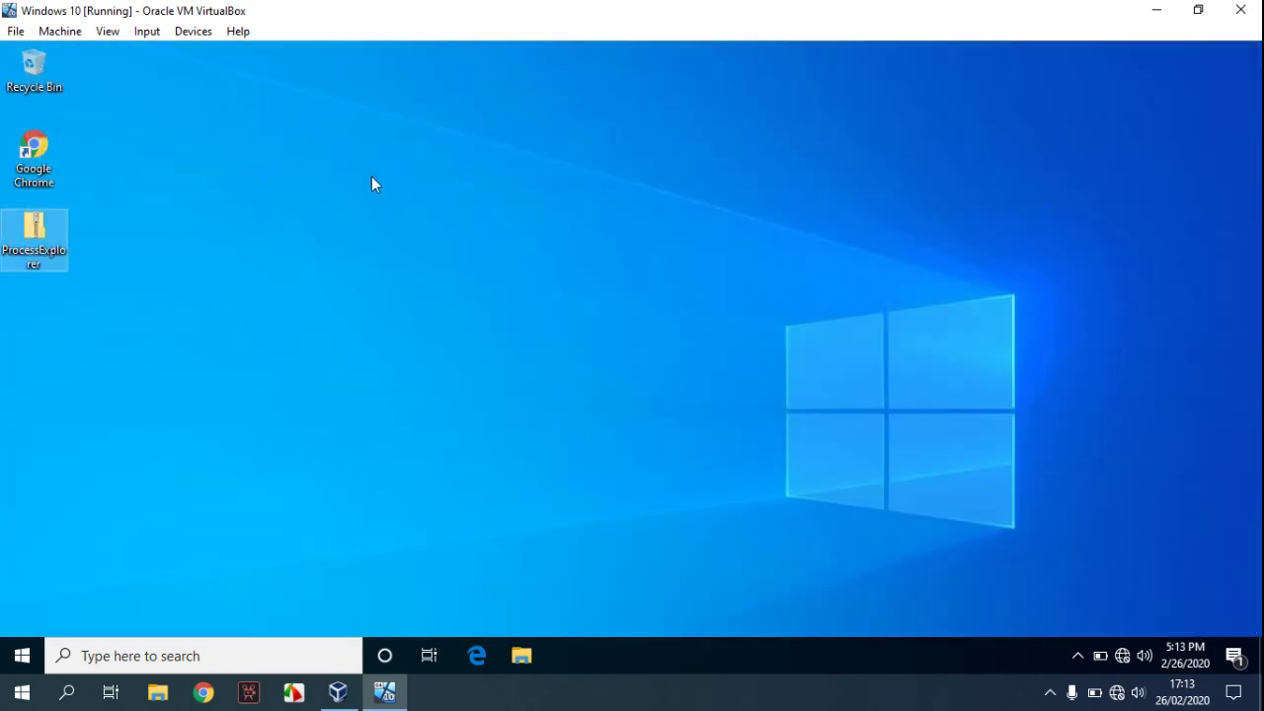
Extract the ProcessExplorer zip archive into a ProcessExplorer folder on the desktop
{"action": "right_click", "coordinate": [51, 231]}
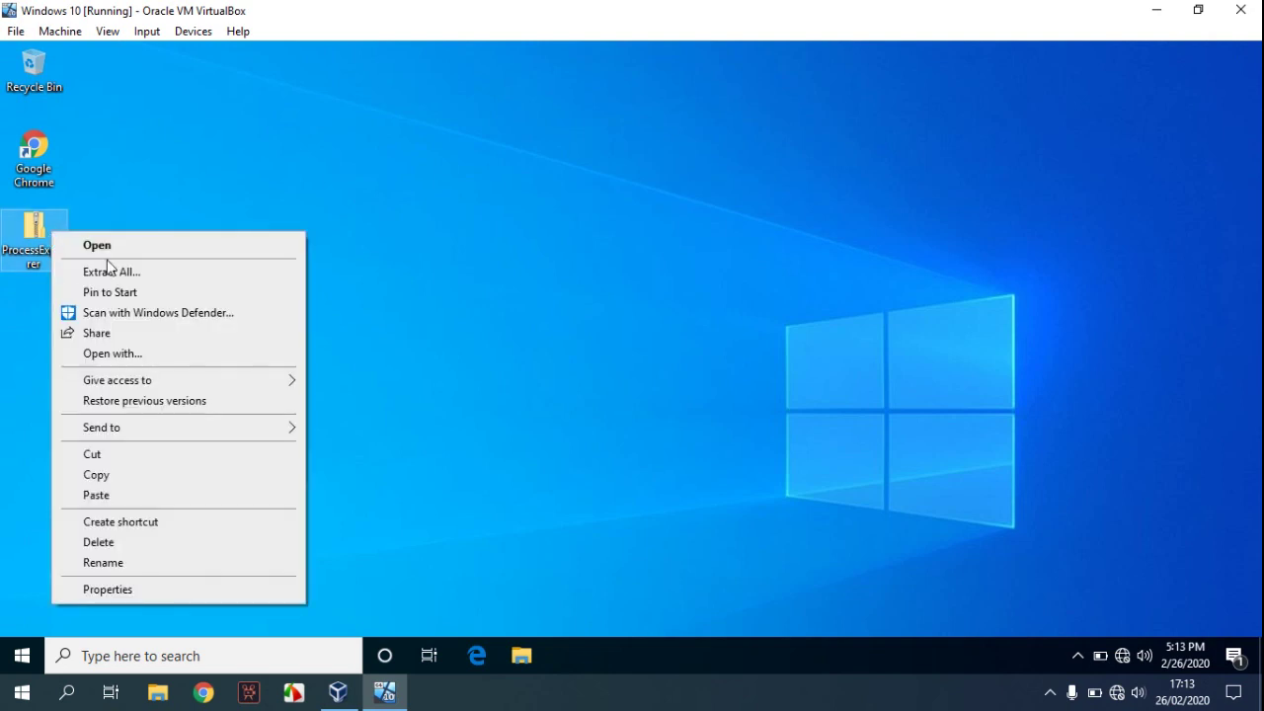
{"action": "left_click", "coordinate": [126, 273]}
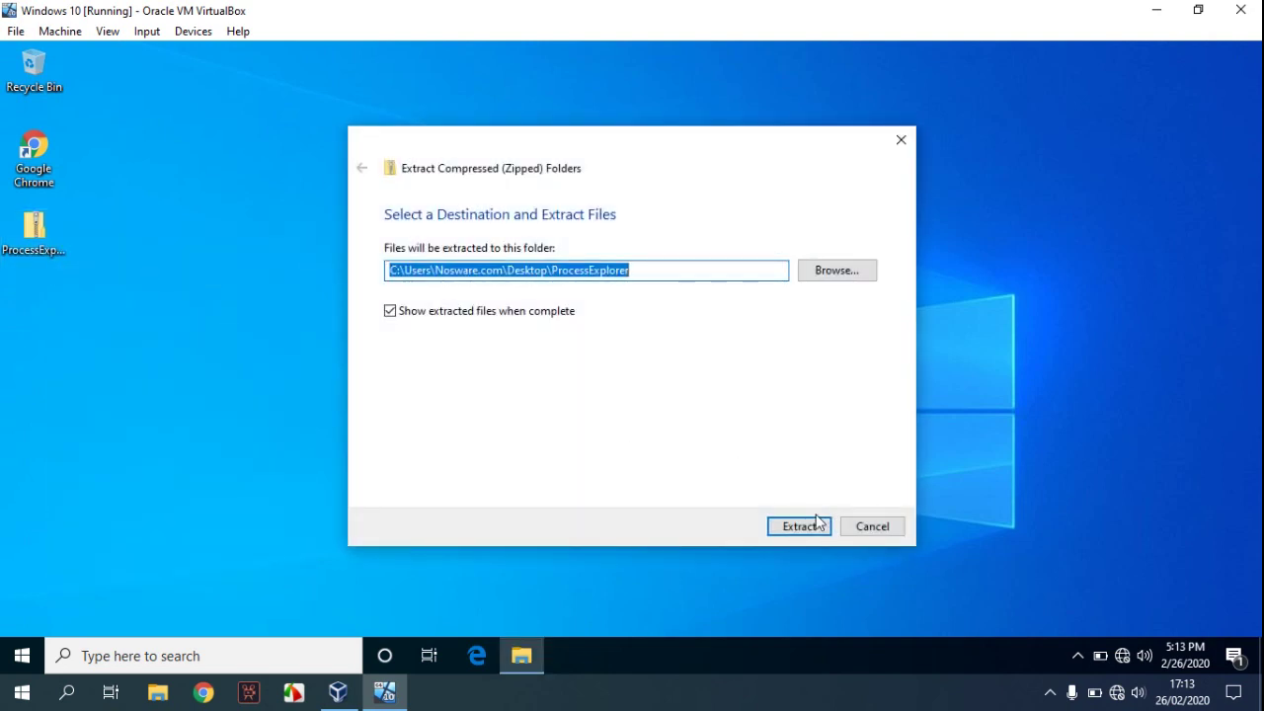
{"action": "left_click", "coordinate": [814, 523]}
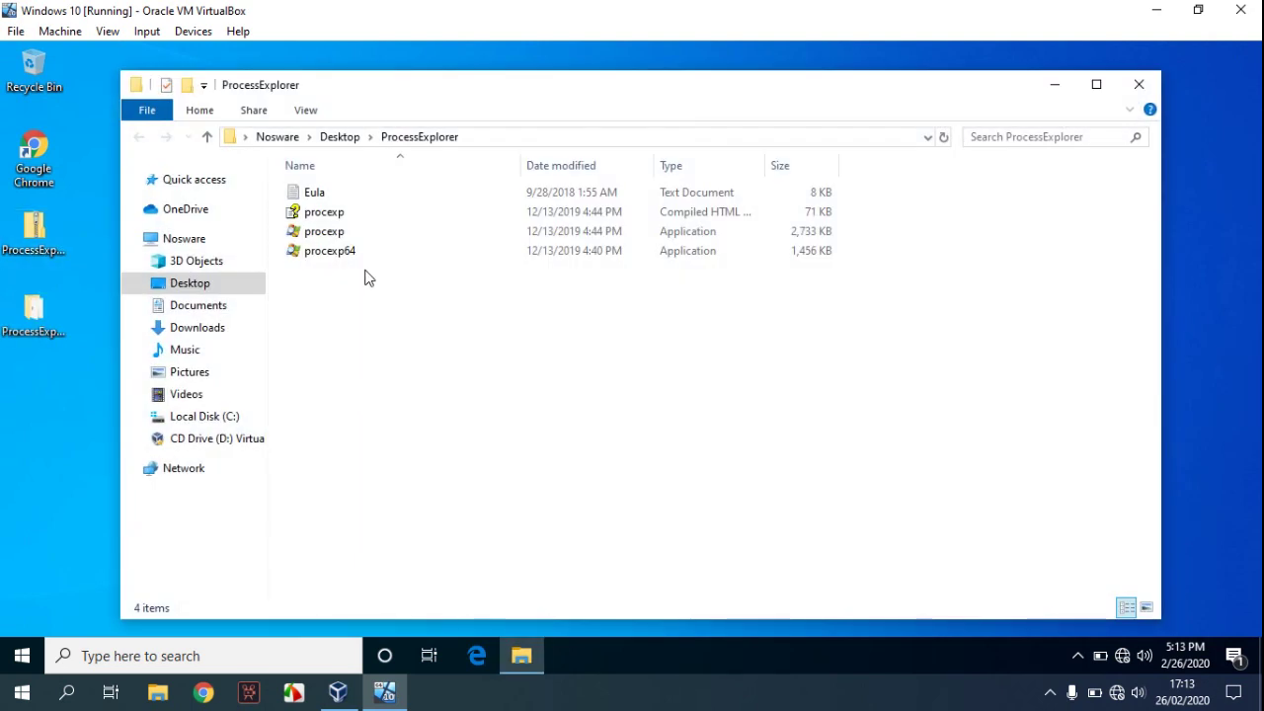
Run procexp64 from the extracted ProcessExplorer folder as administrator and allow it to make changes
{"action": "left_click", "coordinate": [360, 257]}
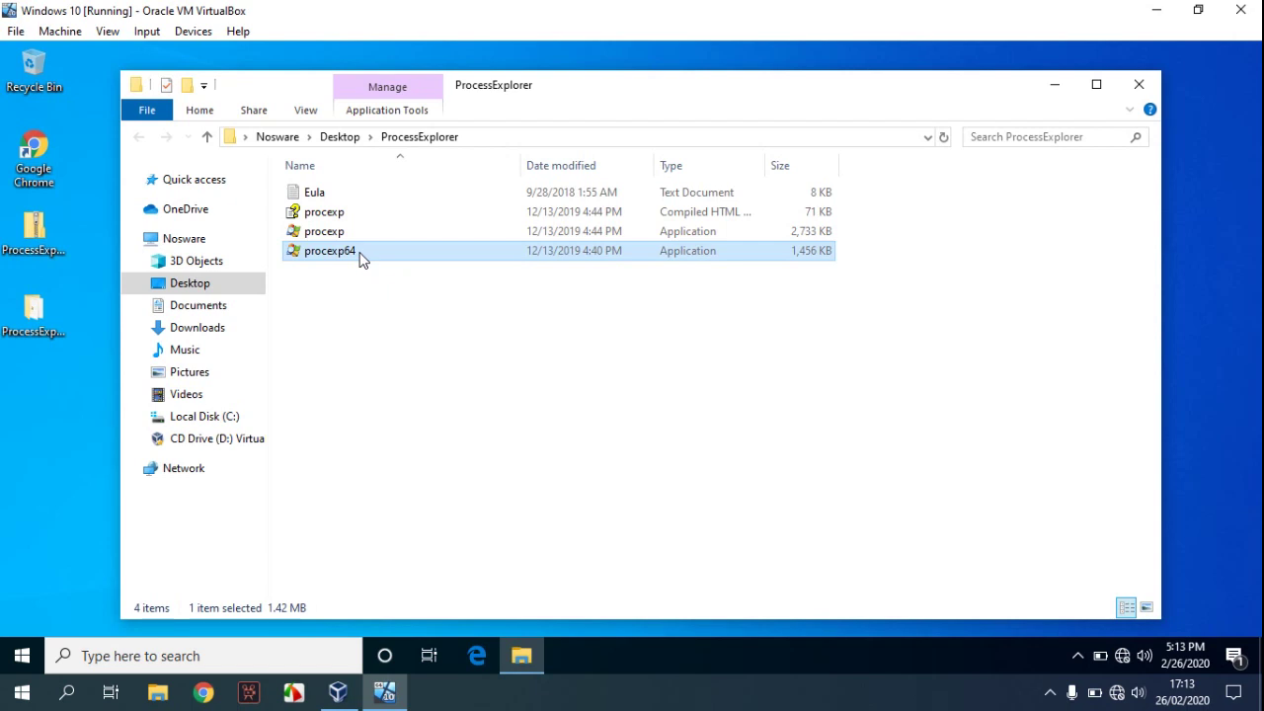
{"action": "left_click", "coordinate": [352, 231]}
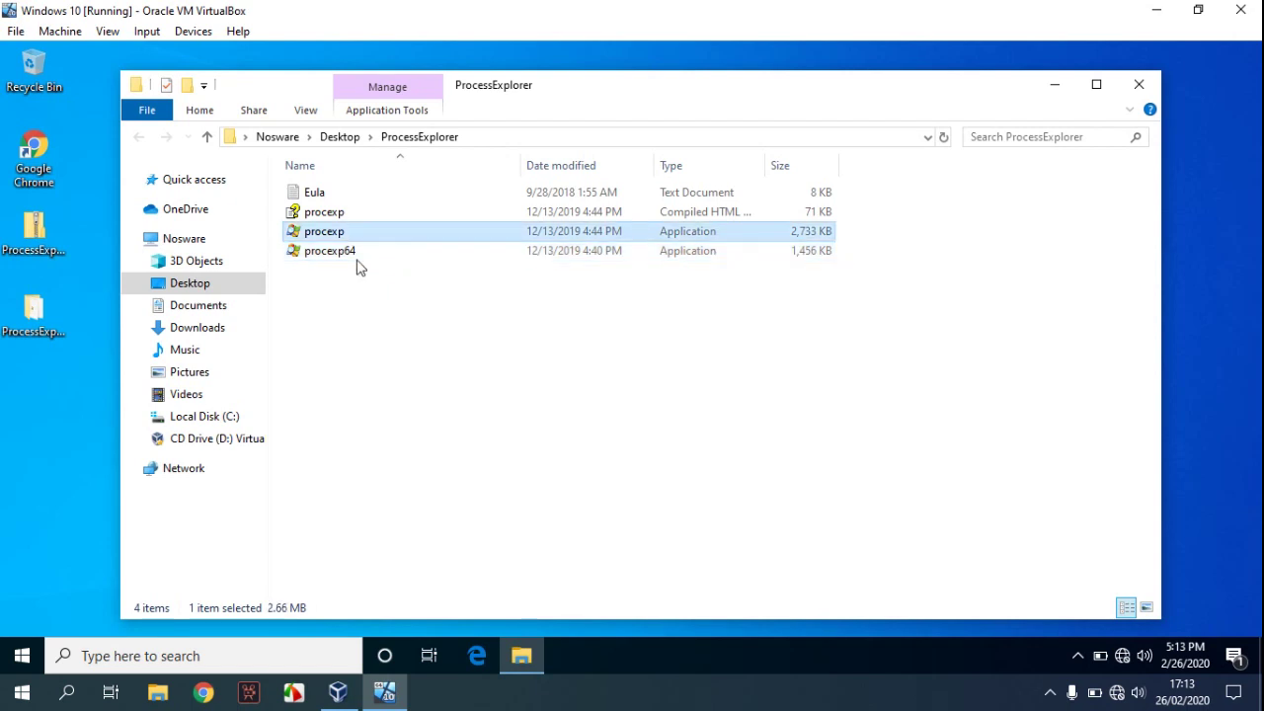
{"action": "left_click", "coordinate": [364, 259]}
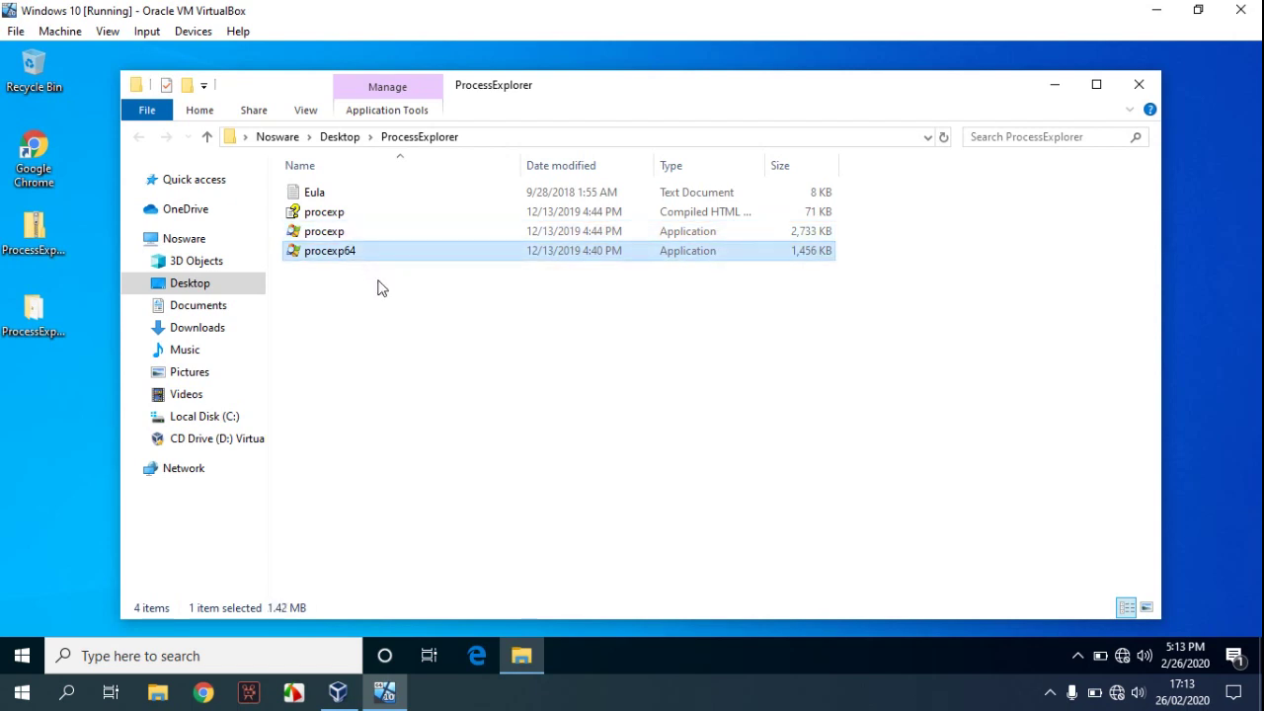
{"action": "mouse_move", "coordinate": [367, 252]}
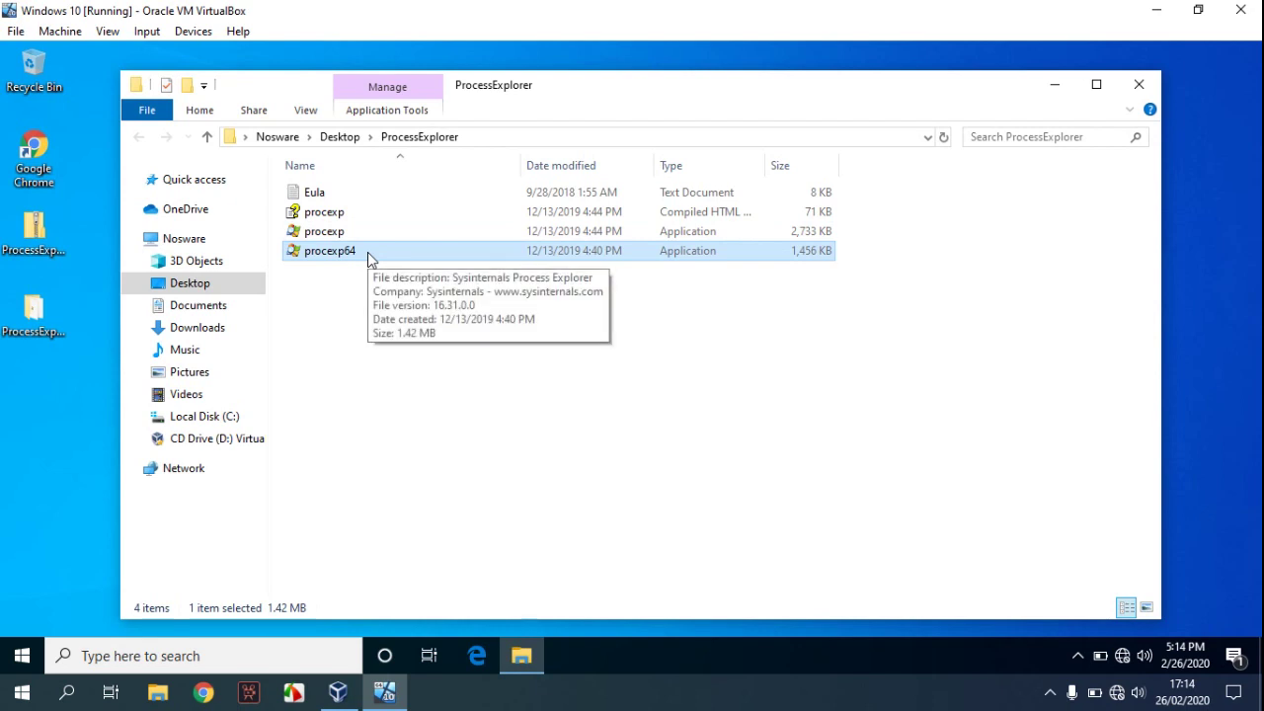
{"action": "right_click", "coordinate": [368, 252]}
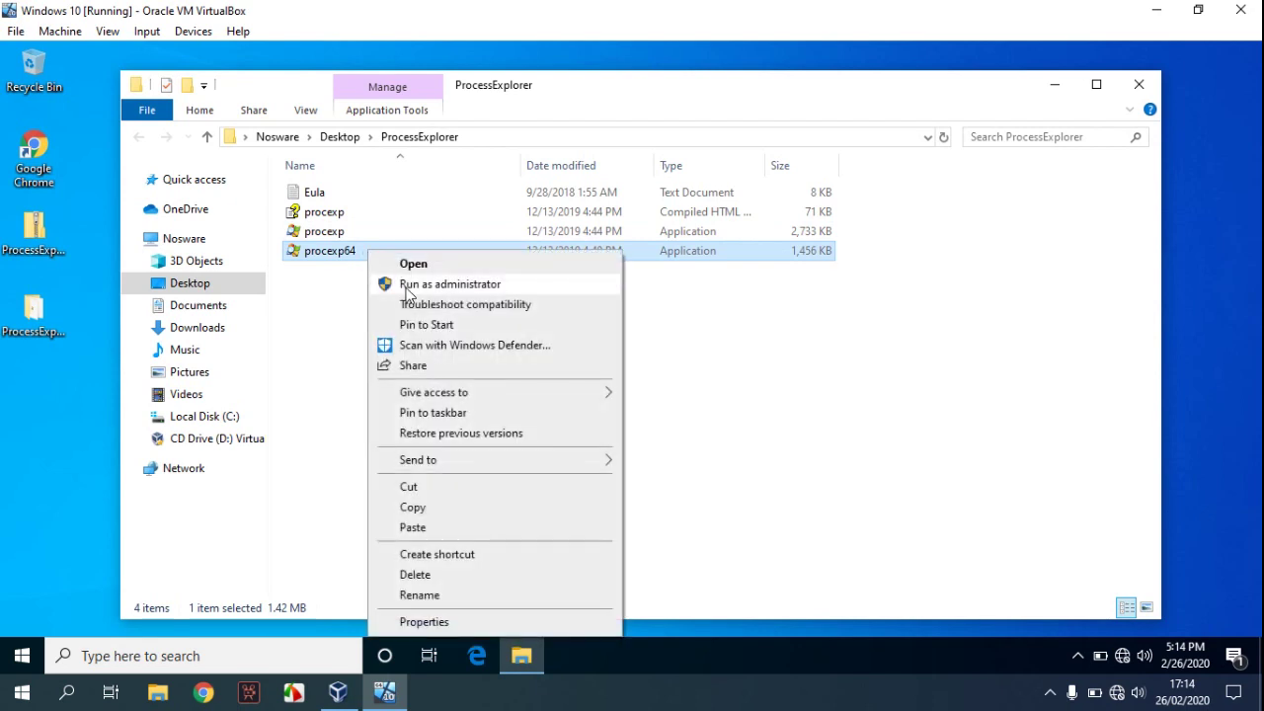
{"action": "left_click", "coordinate": [406, 287]}
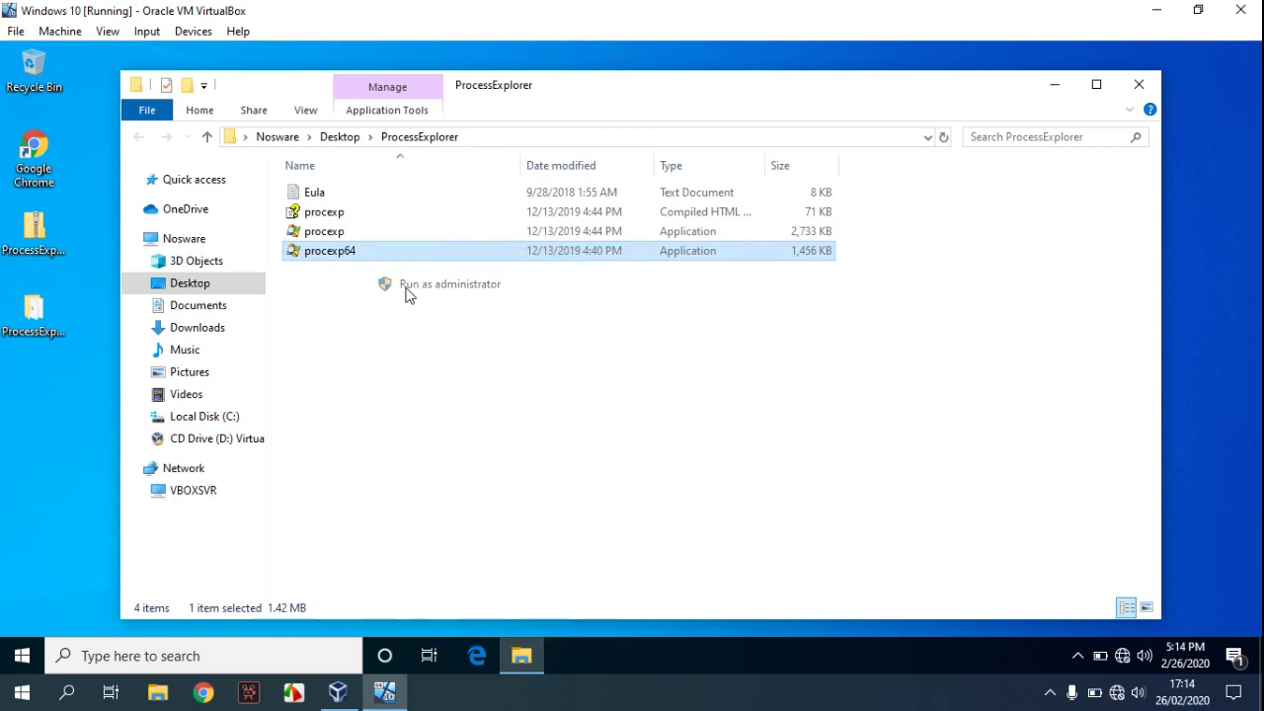
{"action": "left_click", "coordinate": [563, 476]}
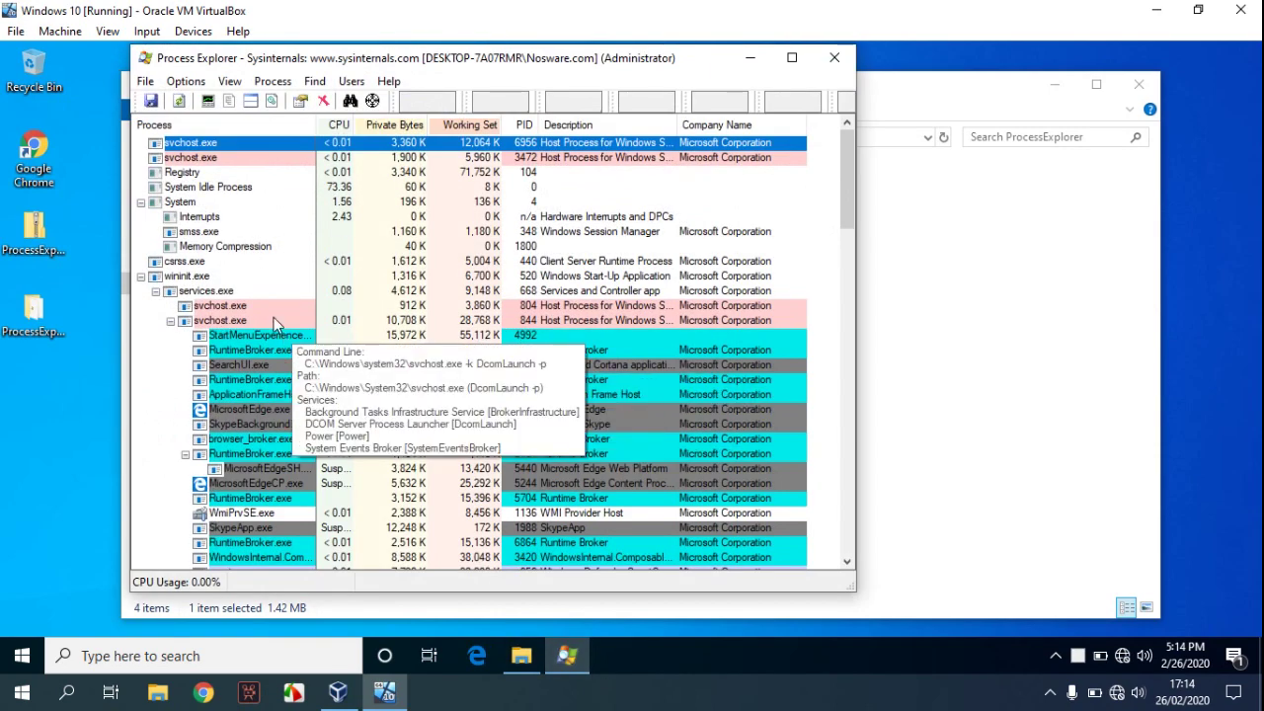
Kill the VBoxService.exe process and its descendants, and close Process Explorer and the ProcessExplorer folder
{"action": "scroll", "coordinate": [275, 321], "scroll_direction": "down", "scroll_amount": 4}
{"action": "scroll", "coordinate": [275, 321], "scroll_direction": "down", "scroll_amount": 6}
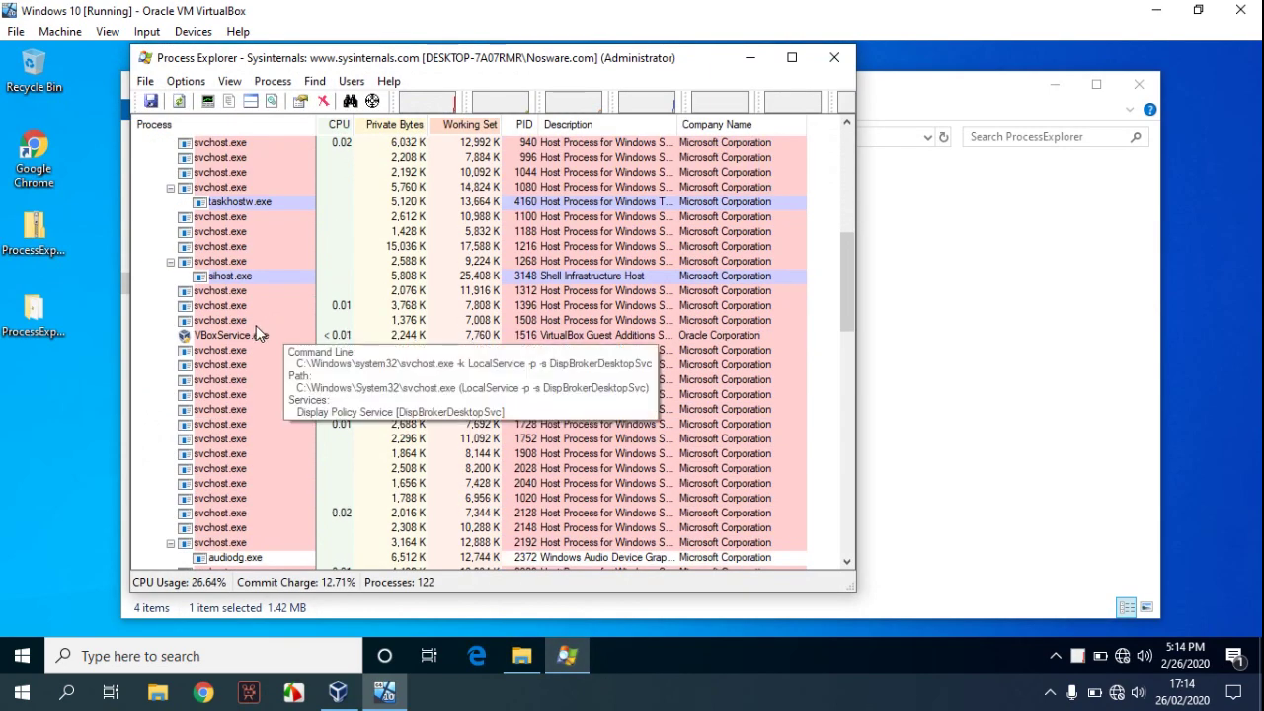
{"action": "left_click", "coordinate": [244, 340]}
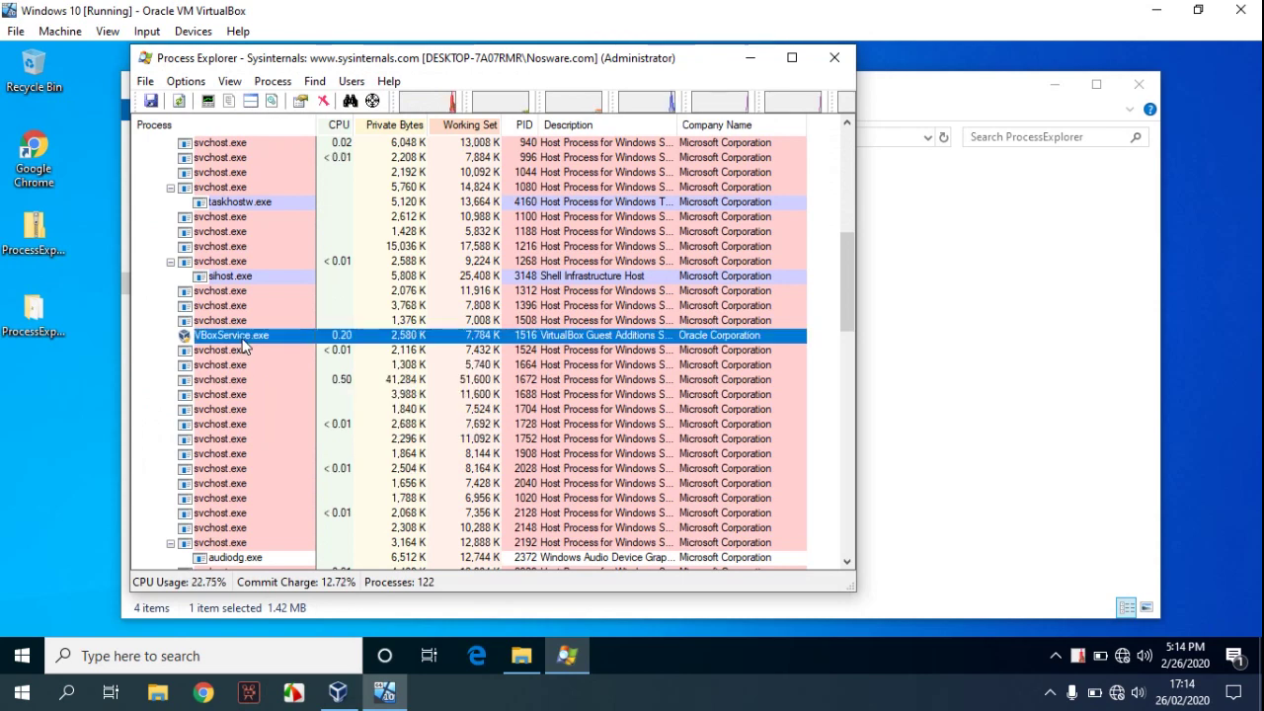
{"action": "right_click", "coordinate": [244, 345]}
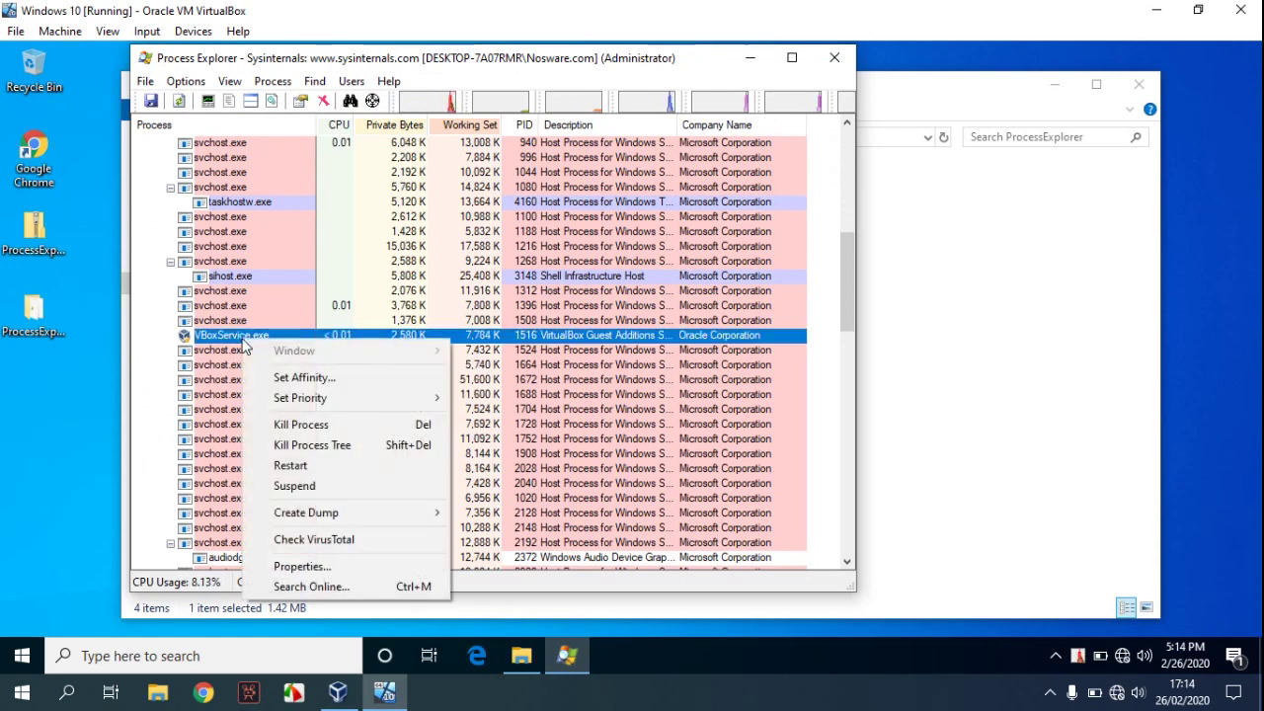
{"action": "left_click", "coordinate": [335, 449]}
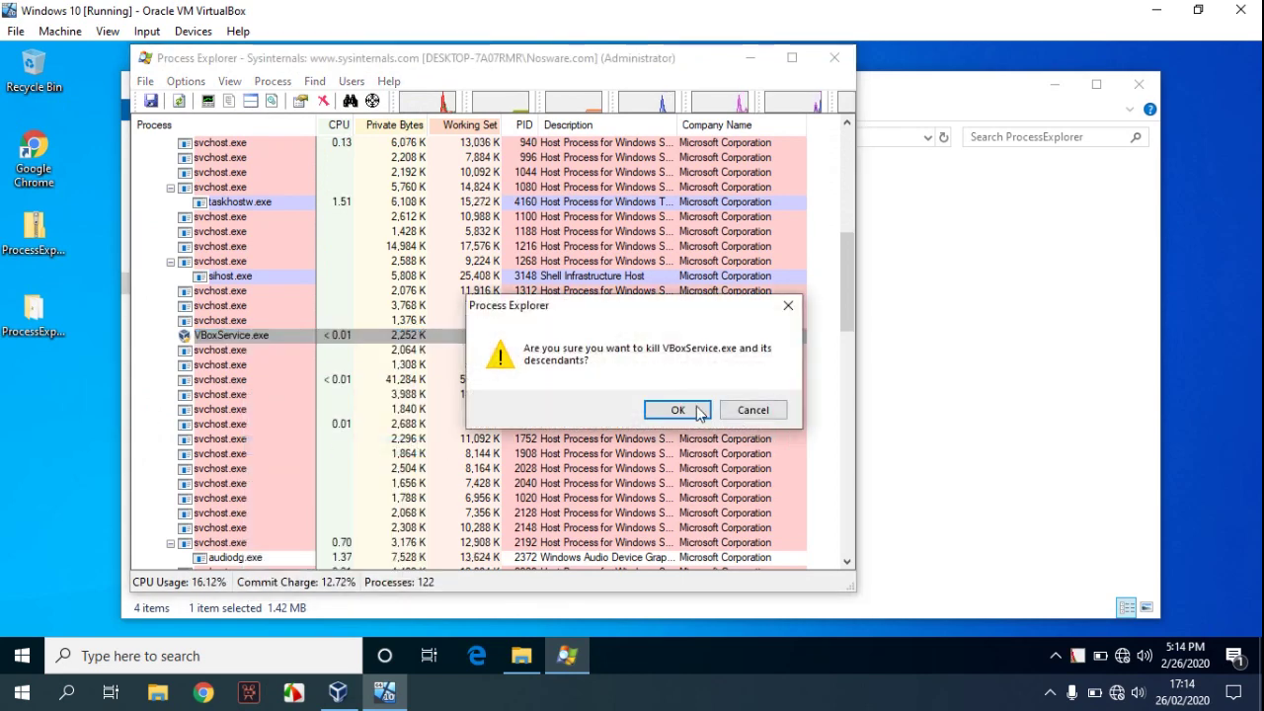
{"action": "left_click", "coordinate": [677, 410]}
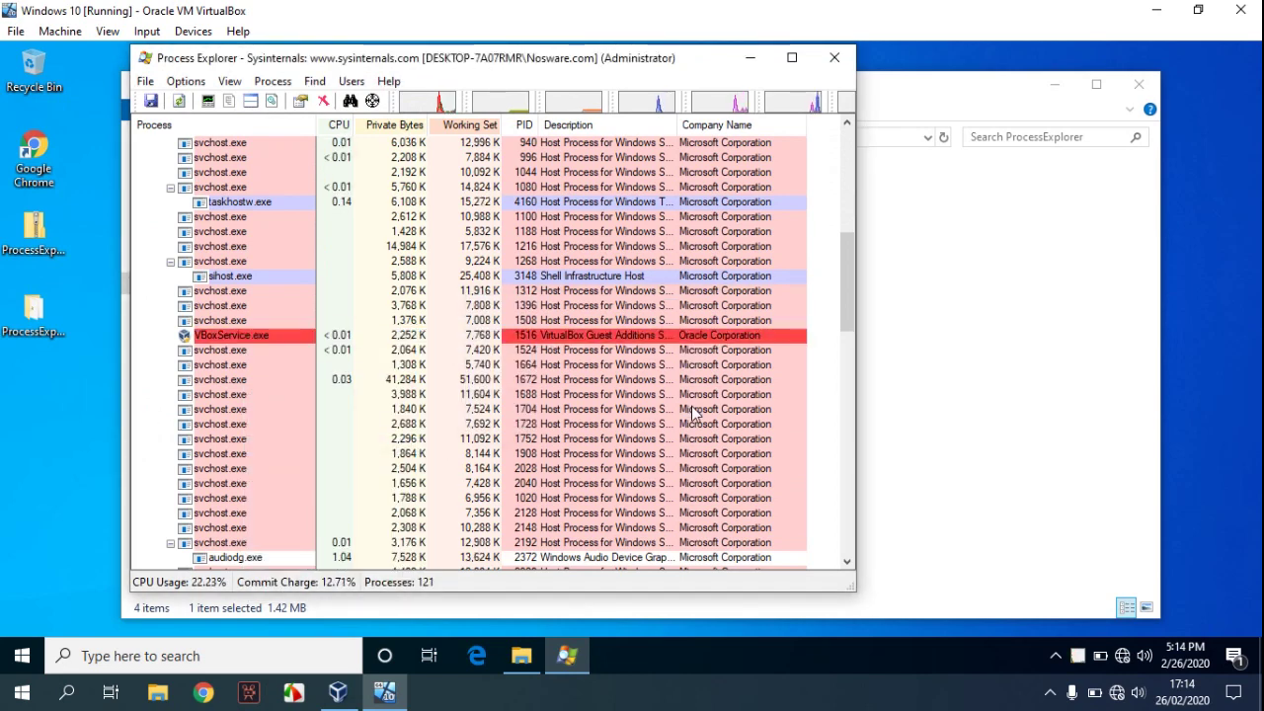
{"action": "left_click", "coordinate": [837, 59]}
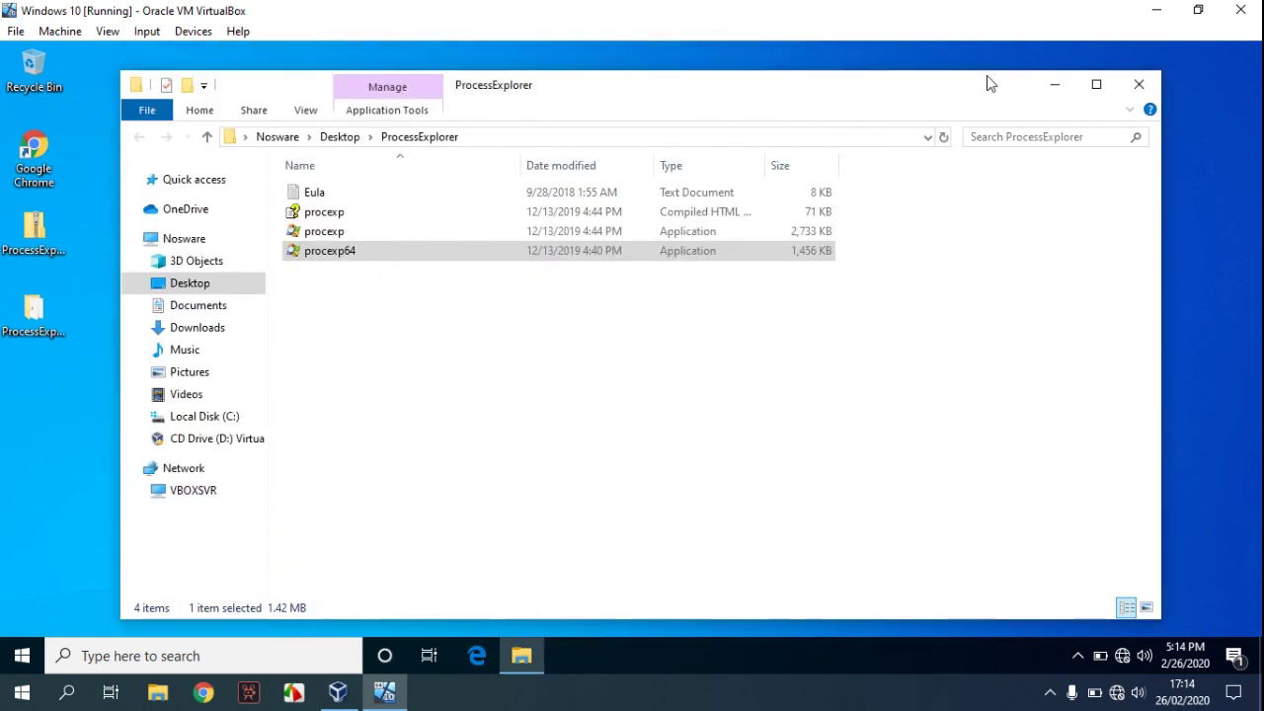
{"action": "left_click", "coordinate": [1141, 87]}
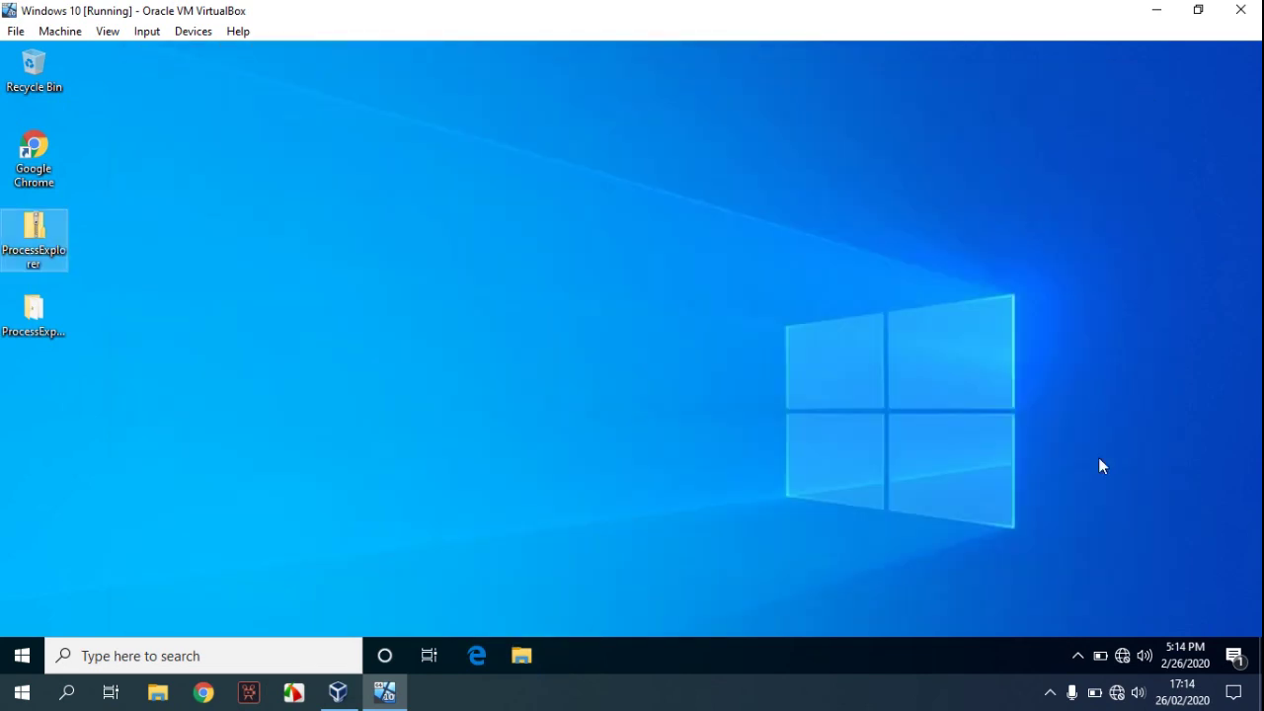
Open the Control Panel's Clock and Region page from the virtual machine's date and time settings via the additional regional settings
{"action": "left_click", "coordinate": [1177, 648]}
{"action": "right_click", "coordinate": [1177, 650]}
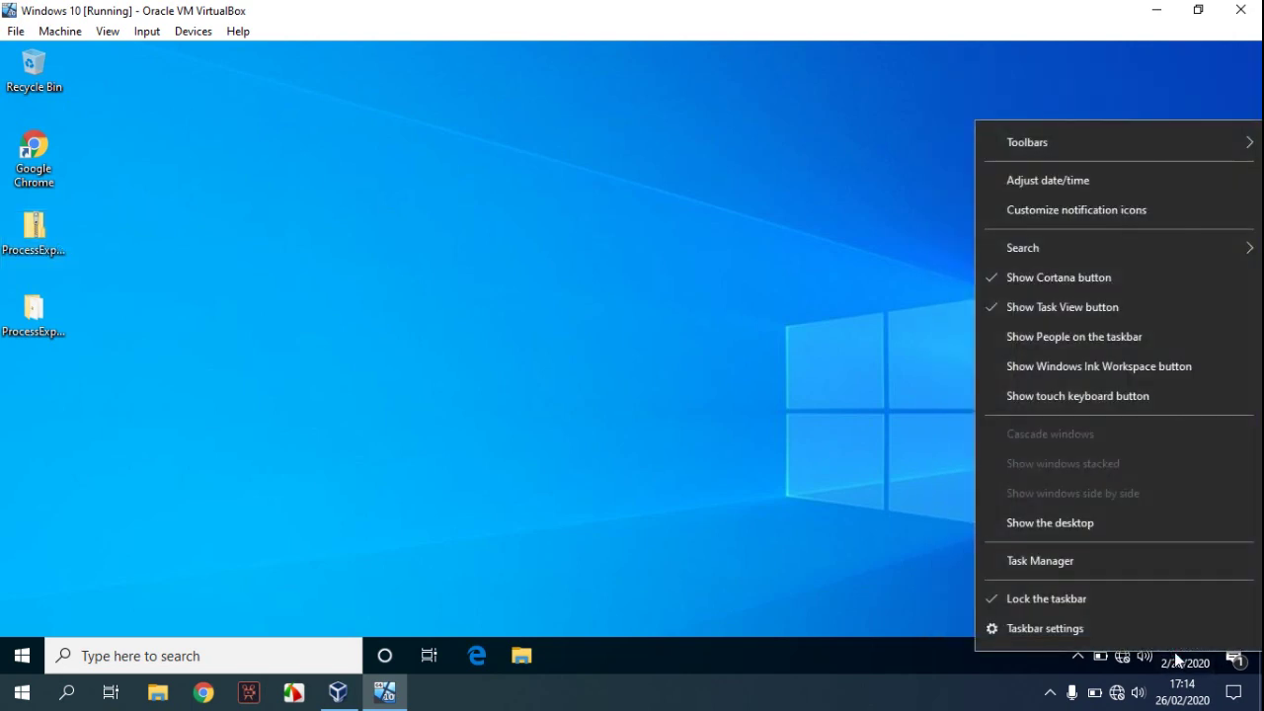
{"action": "left_click", "coordinate": [1085, 184]}
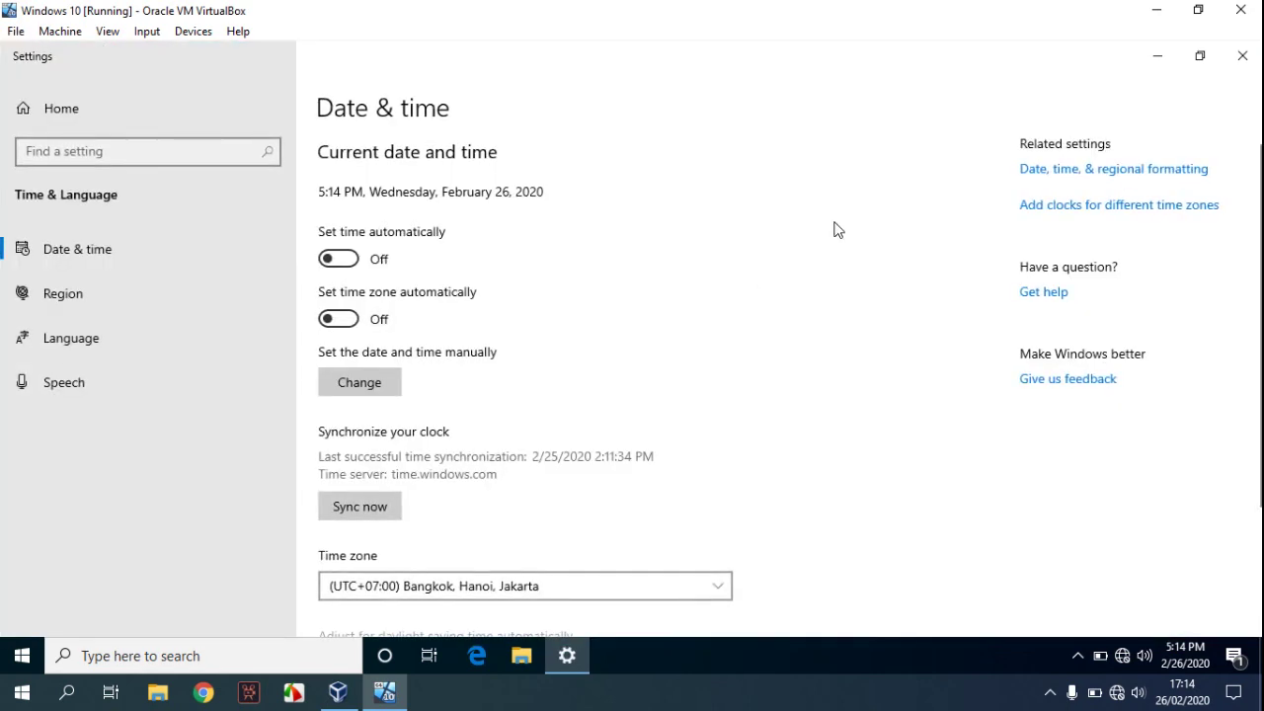
{"action": "left_click", "coordinate": [1095, 172]}
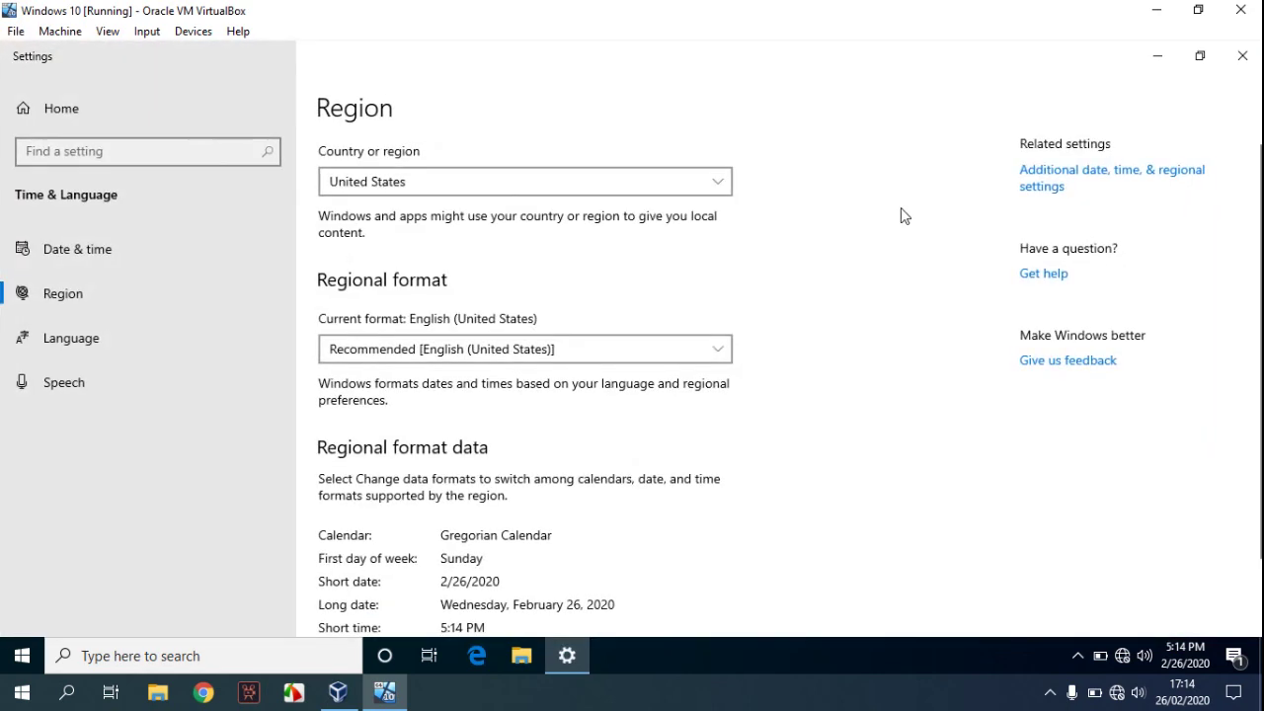
{"action": "left_click", "coordinate": [1028, 176]}
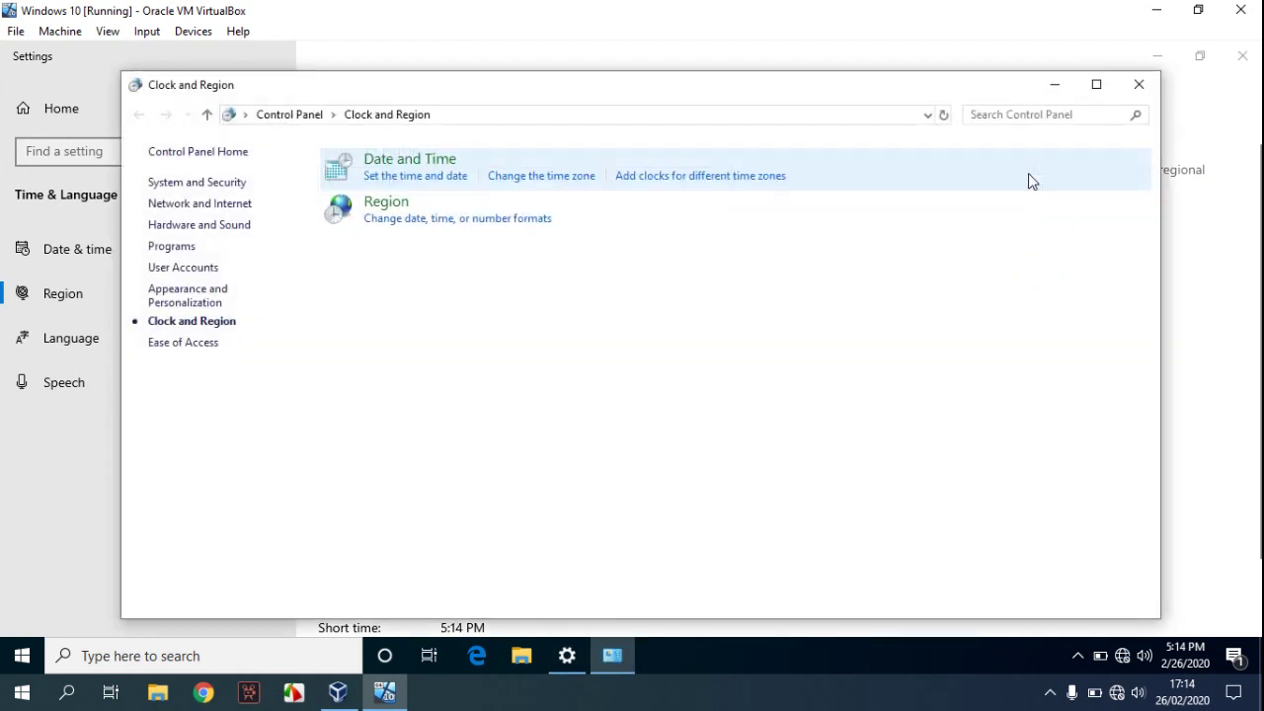
Set the virtual machine's system date to February 26, 2000 and accept the Date and Time dialog
{"action": "left_click", "coordinate": [437, 163]}
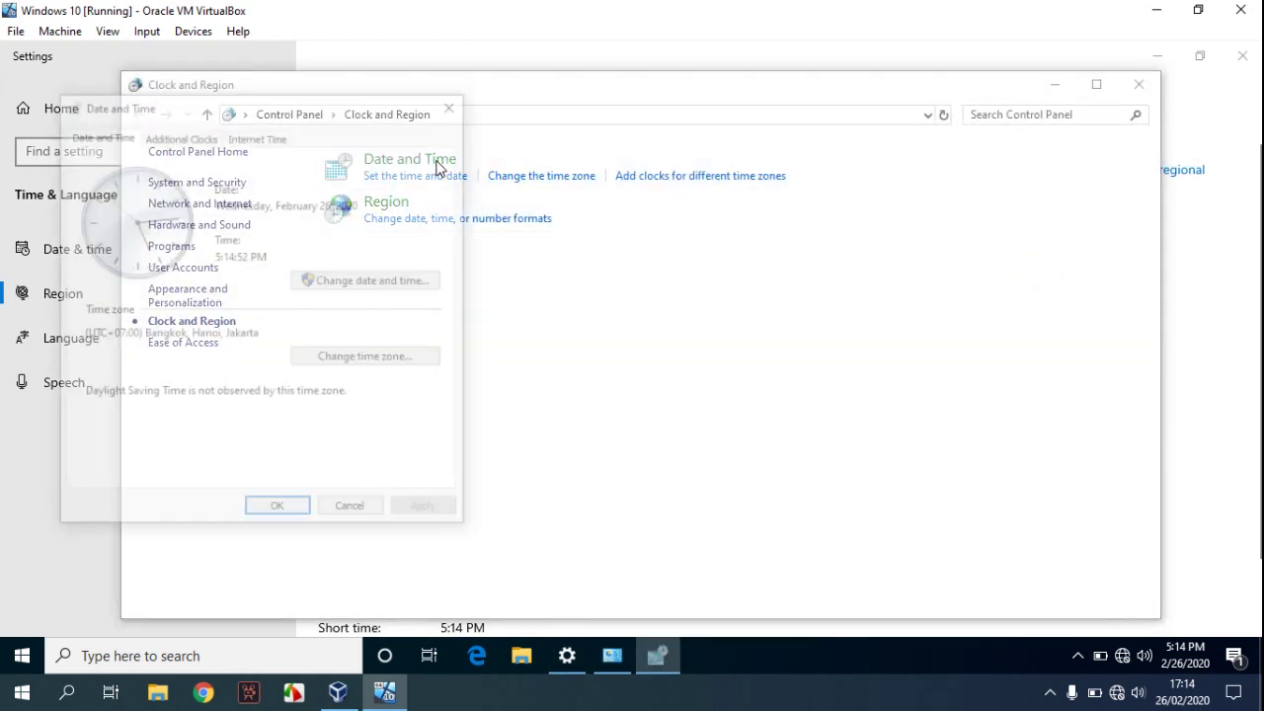
{"action": "left_click", "coordinate": [423, 284]}
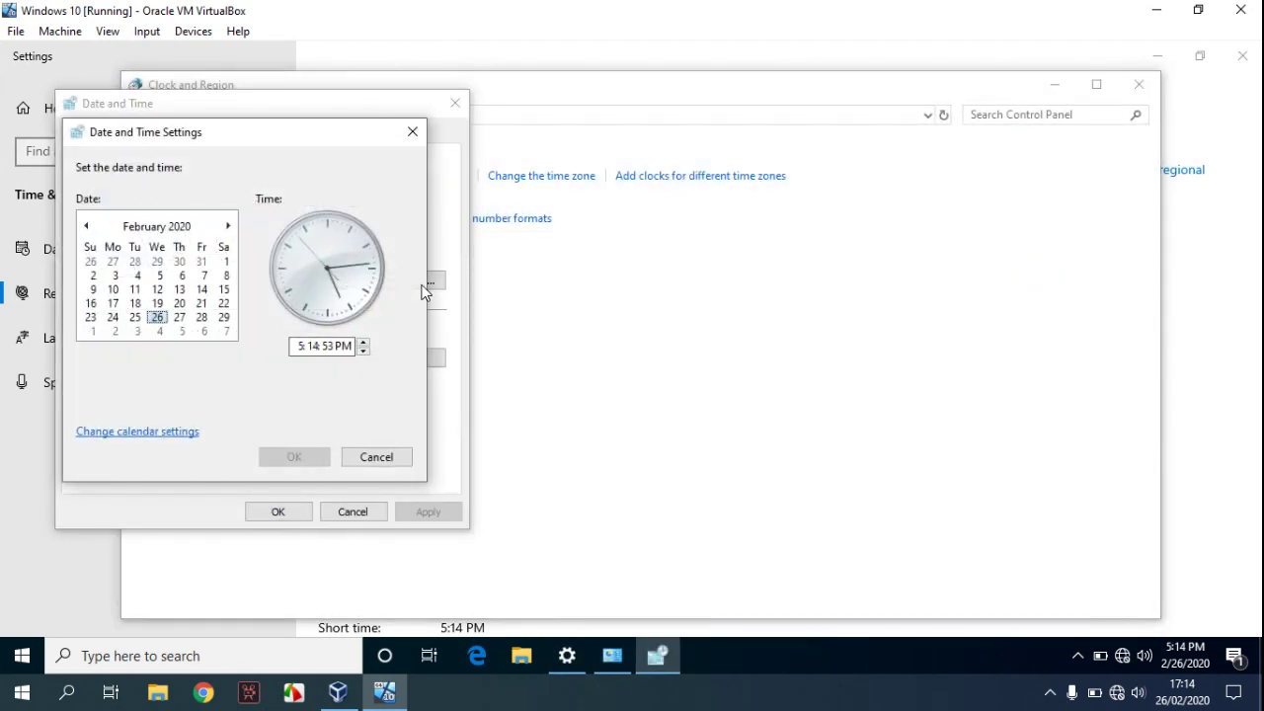
{"action": "left_click", "coordinate": [125, 228]}
{"action": "left_click", "coordinate": [124, 228]}
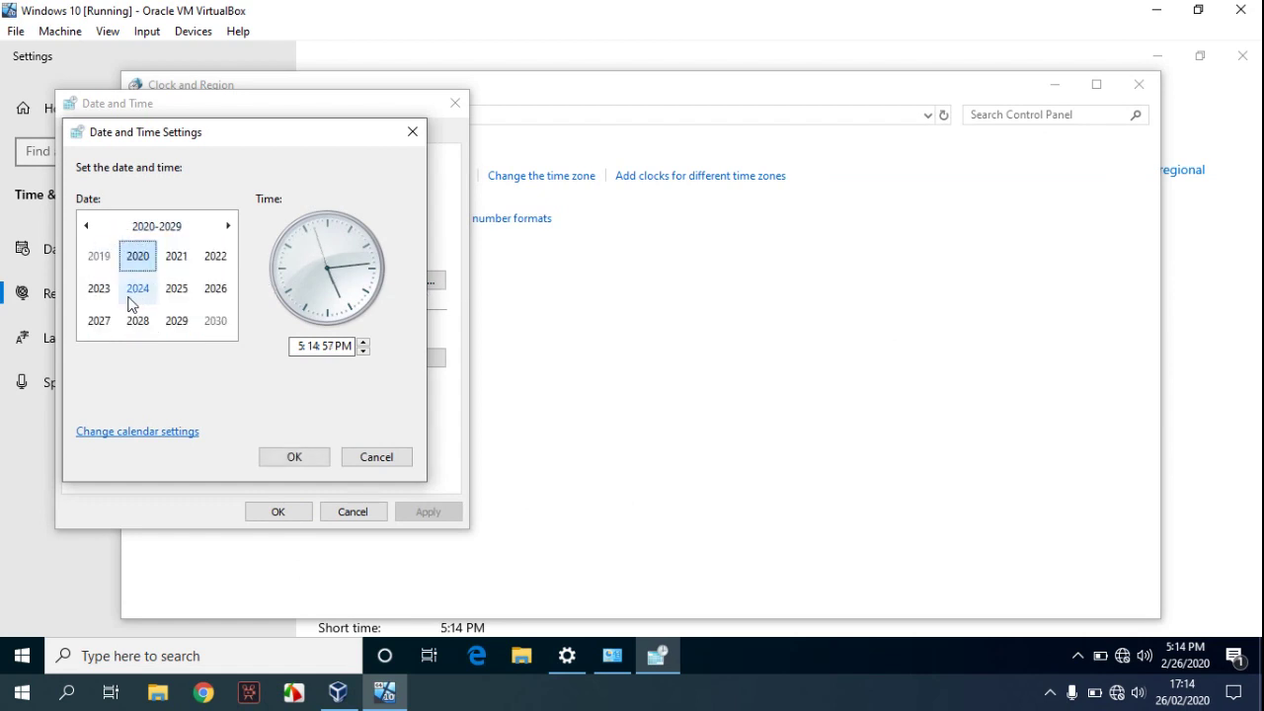
{"action": "left_click", "coordinate": [86, 224]}
{"action": "left_click", "coordinate": [86, 226]}
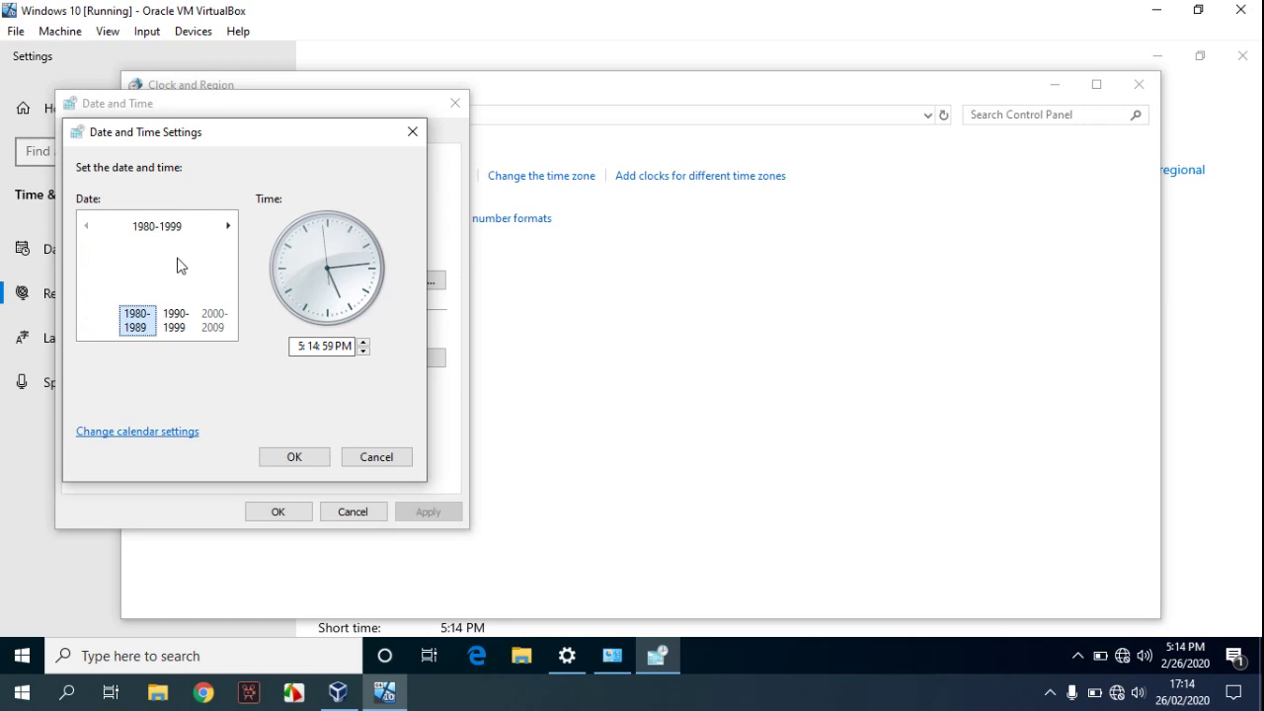
{"action": "left_click", "coordinate": [178, 324]}
{"action": "left_click", "coordinate": [178, 325]}
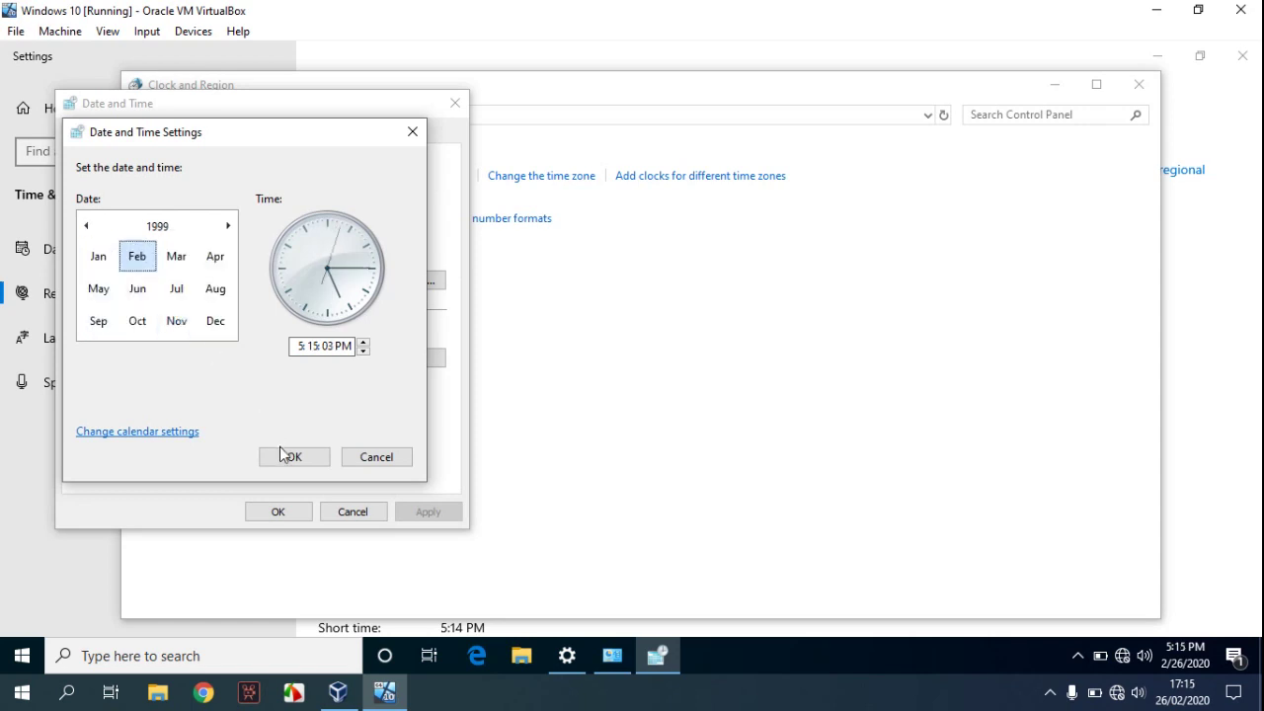
{"action": "left_click", "coordinate": [229, 227]}
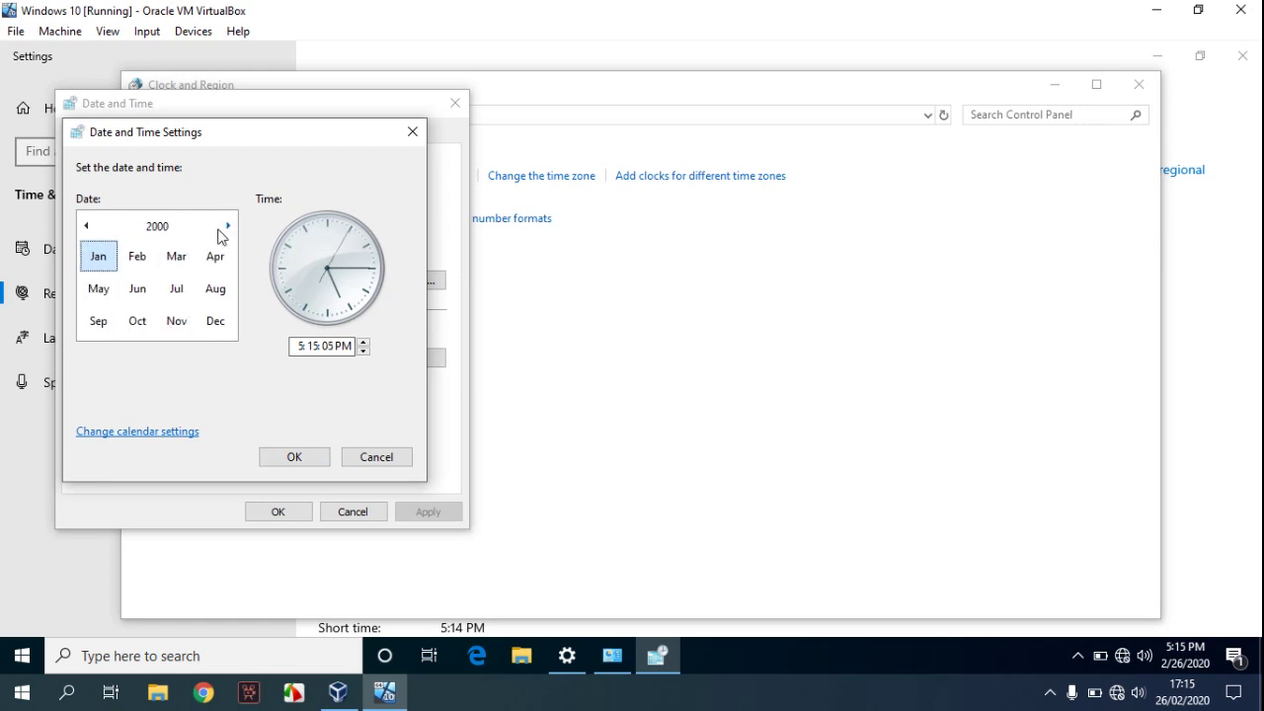
{"action": "left_click", "coordinate": [149, 260]}
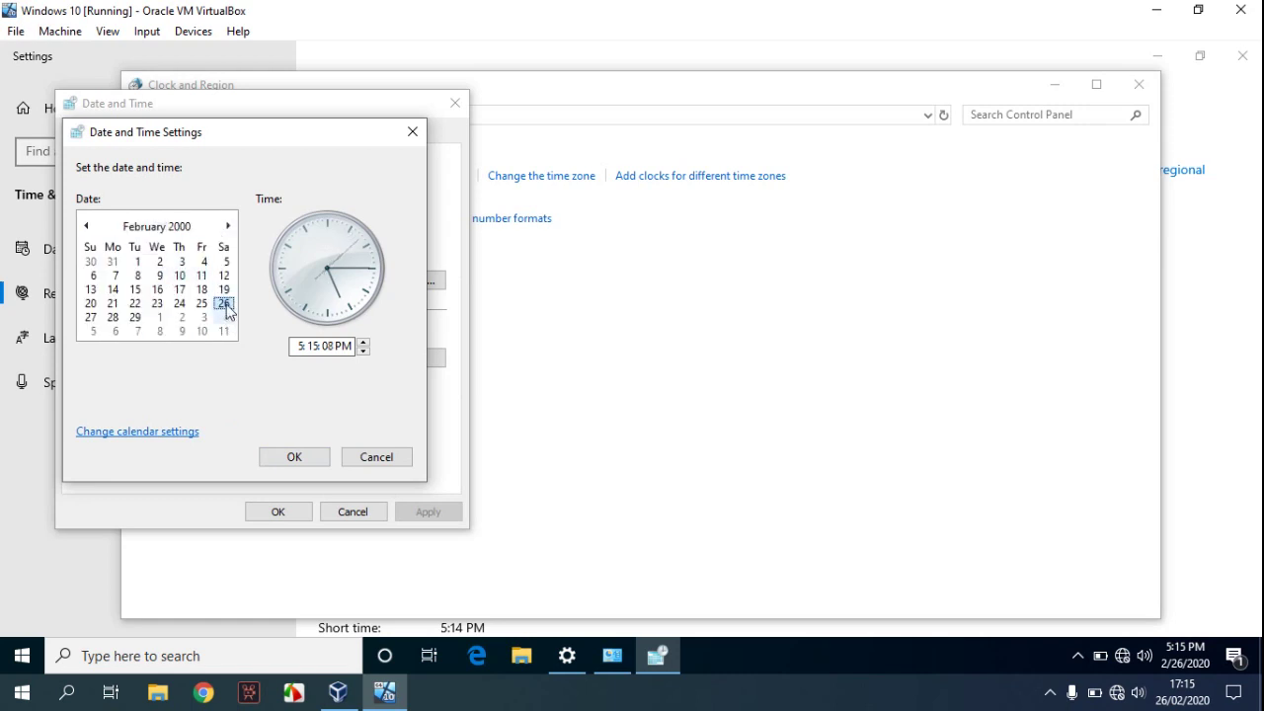
{"action": "left_click", "coordinate": [292, 458]}
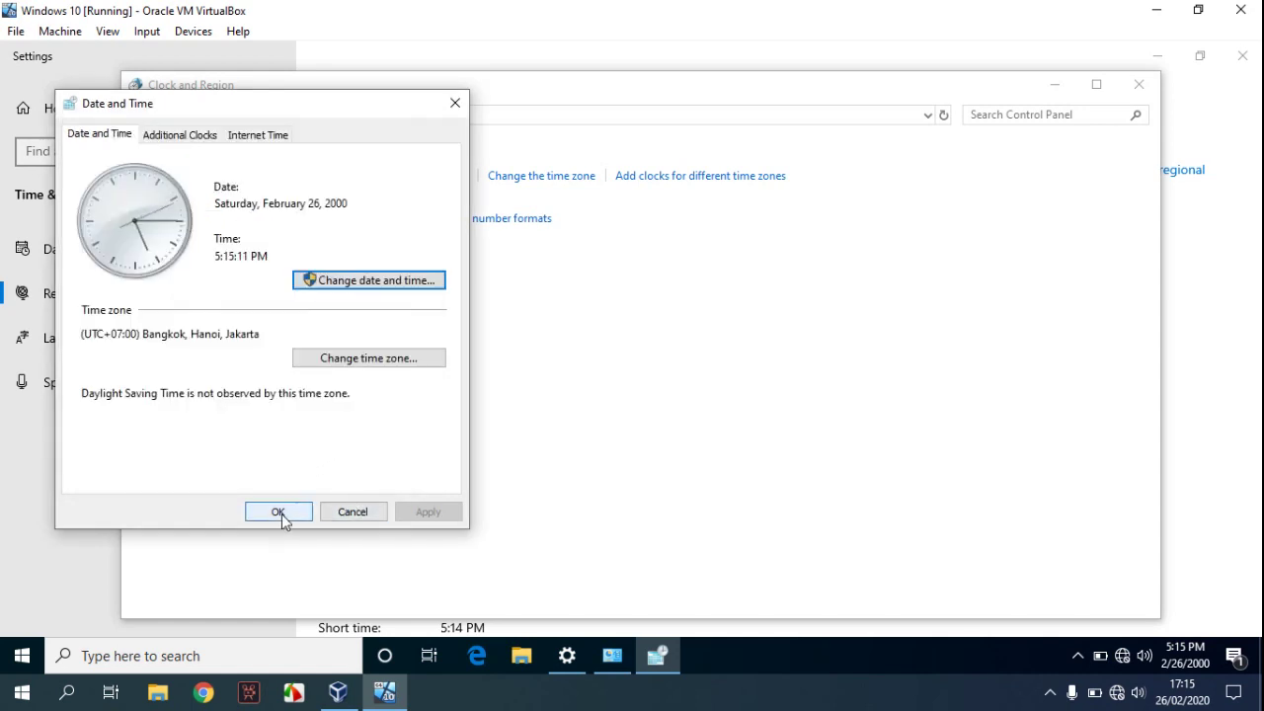
{"action": "left_click", "coordinate": [279, 512]}
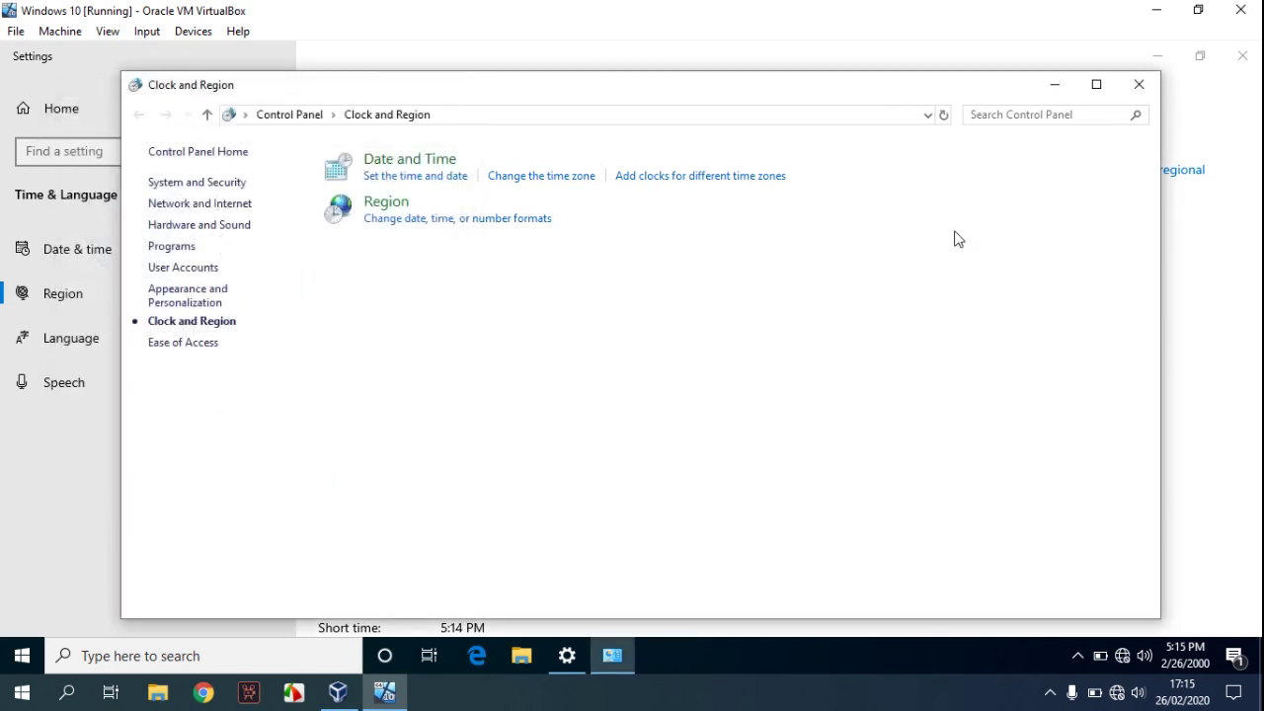
Set the virtual machine's system date to February 26, 2005, and close the Control Panel and Settings windows
{"action": "left_click_drag", "start_coordinate": [1009, 97], "coordinate": [918, 107]}
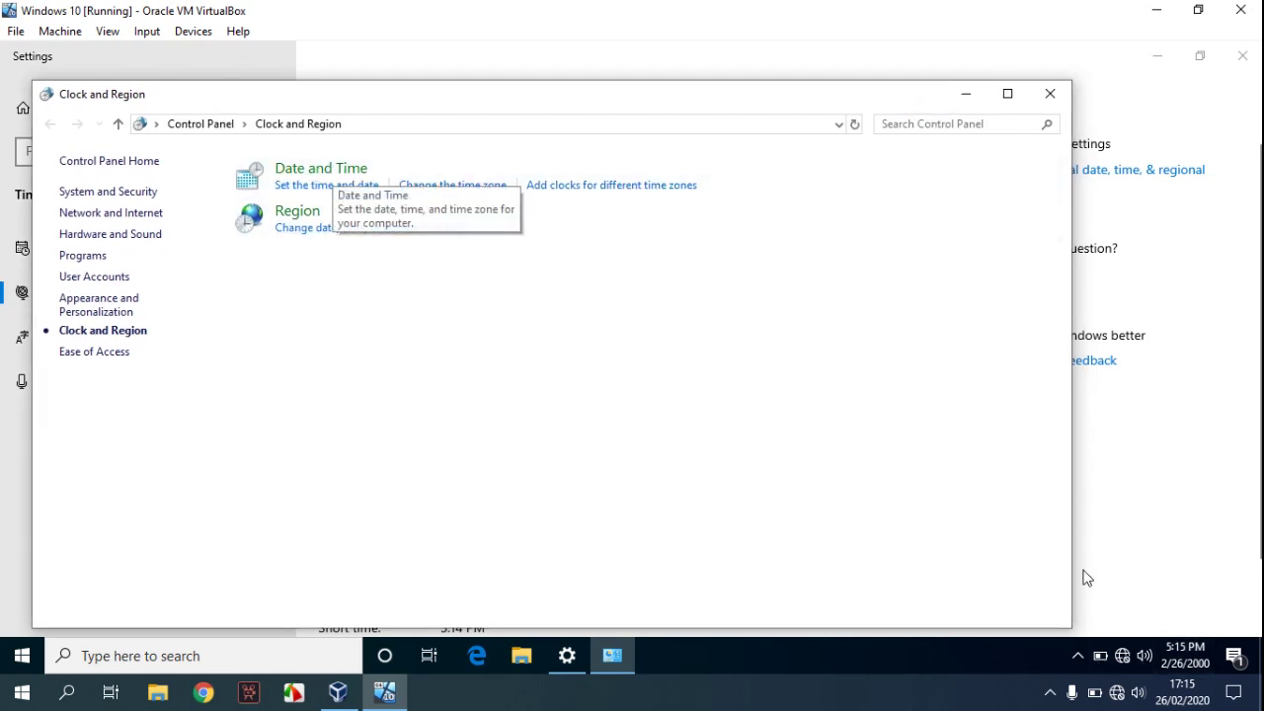
{"action": "left_click", "coordinate": [348, 186]}
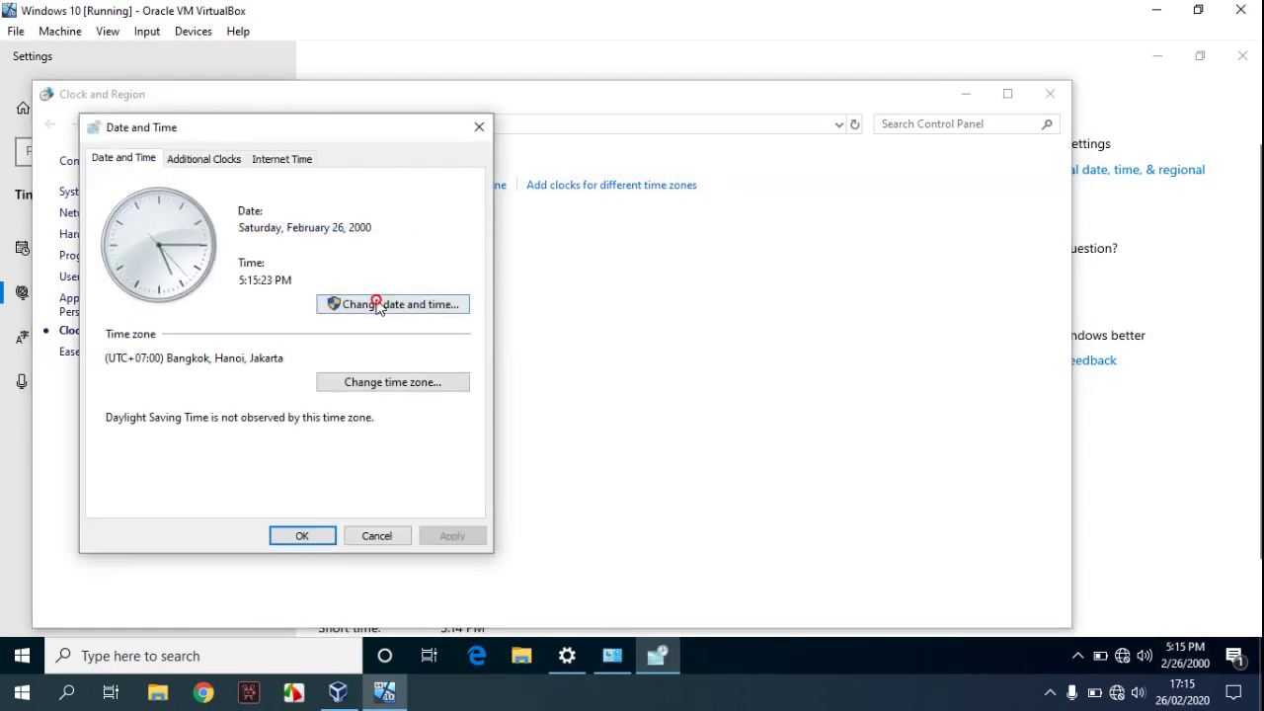
{"action": "left_click", "coordinate": [378, 302]}
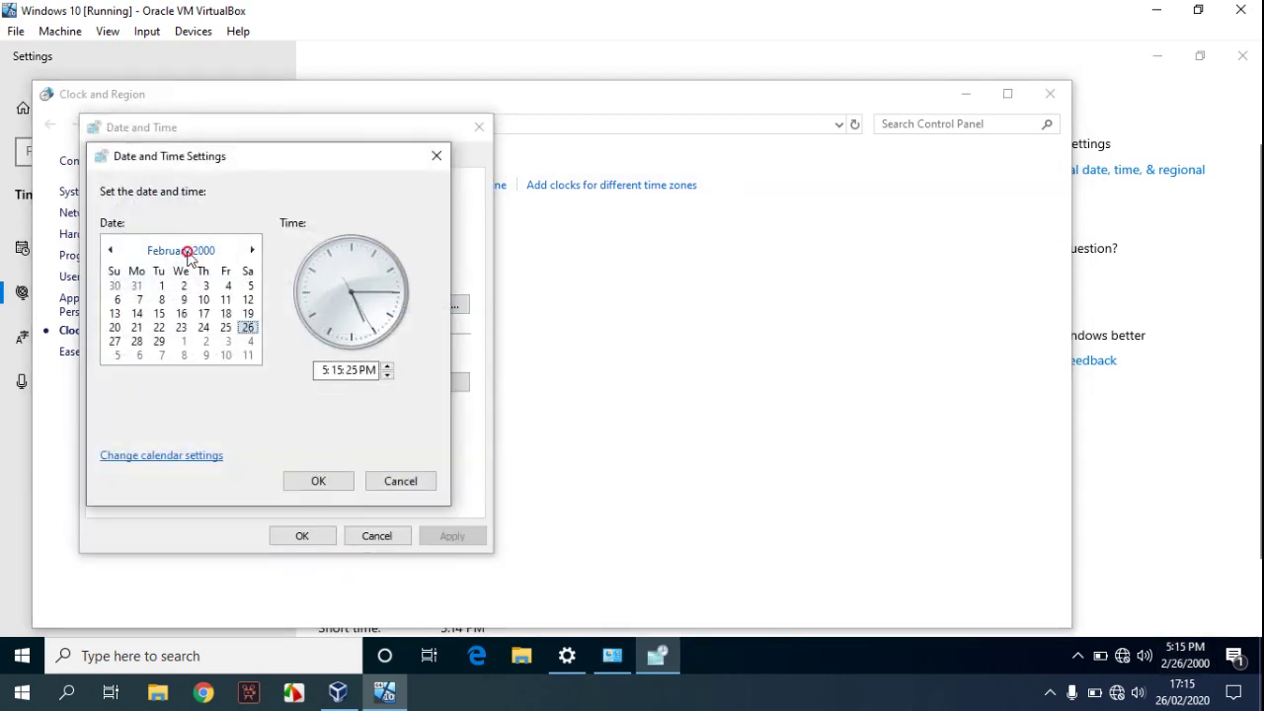
{"action": "left_click", "coordinate": [187, 252]}
{"action": "left_click", "coordinate": [180, 252]}
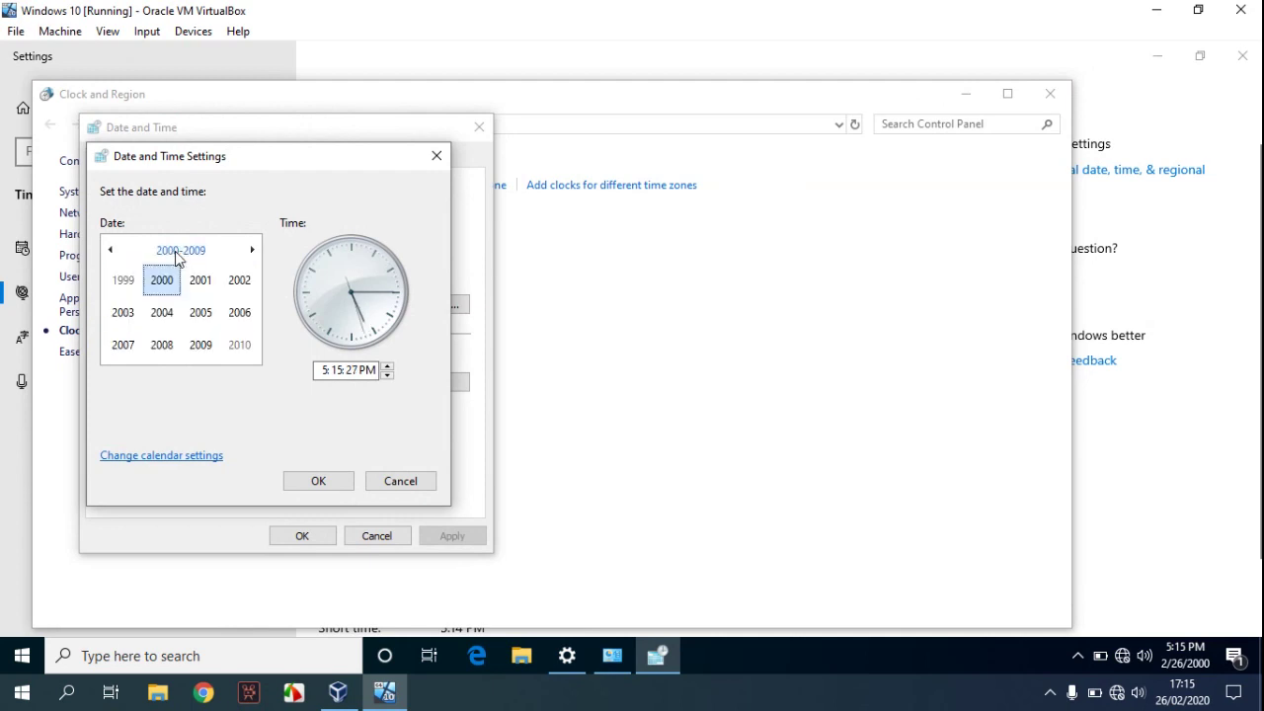
{"action": "left_click", "coordinate": [201, 312]}
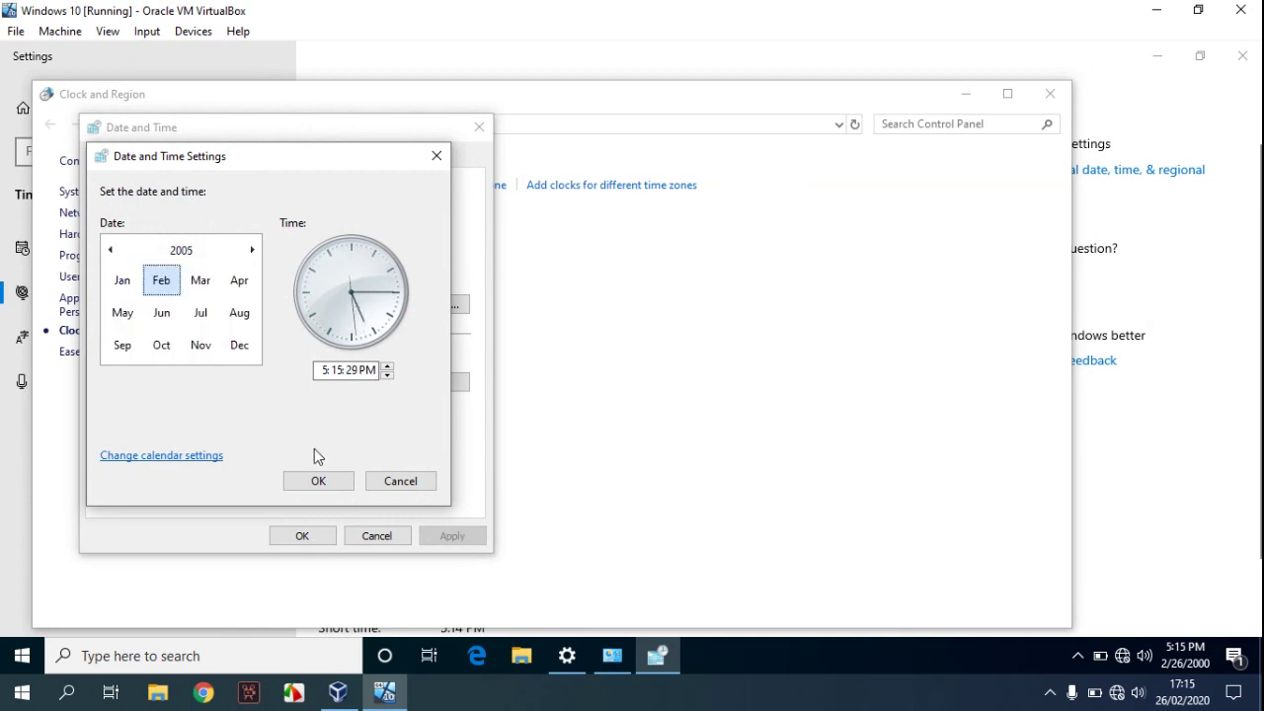
{"action": "left_click", "coordinate": [320, 483]}
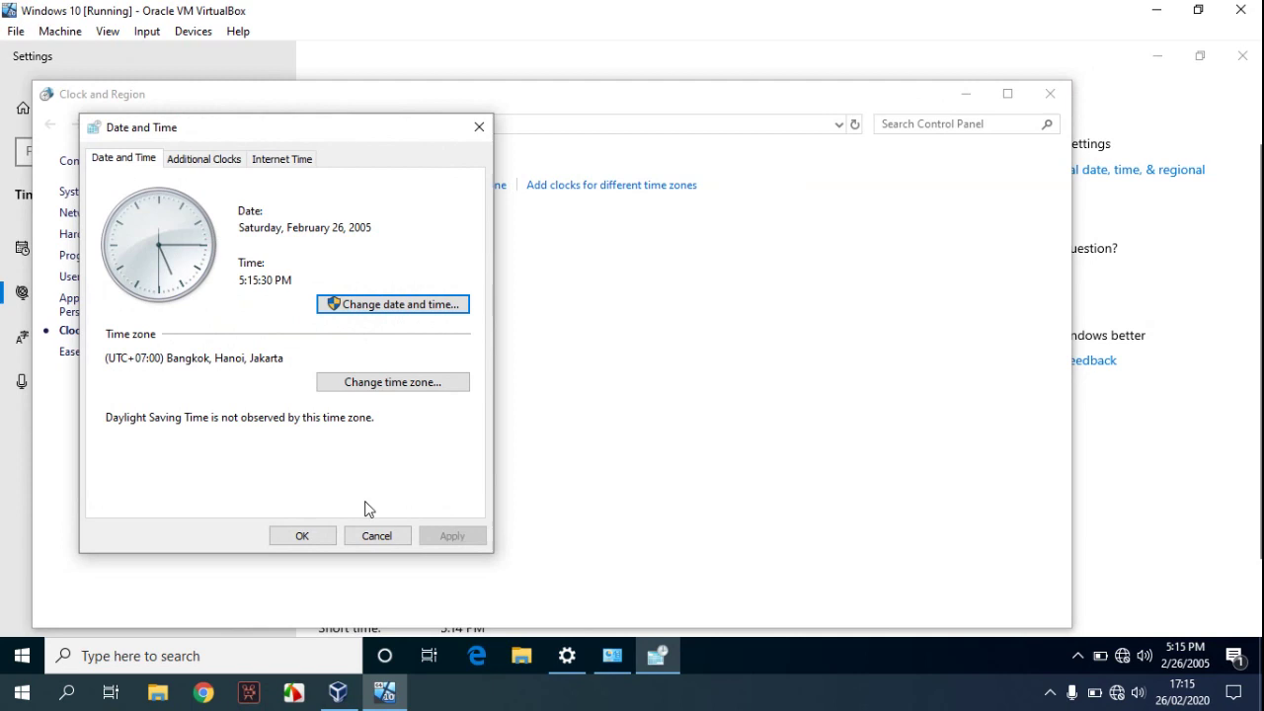
{"action": "left_click", "coordinate": [302, 536]}
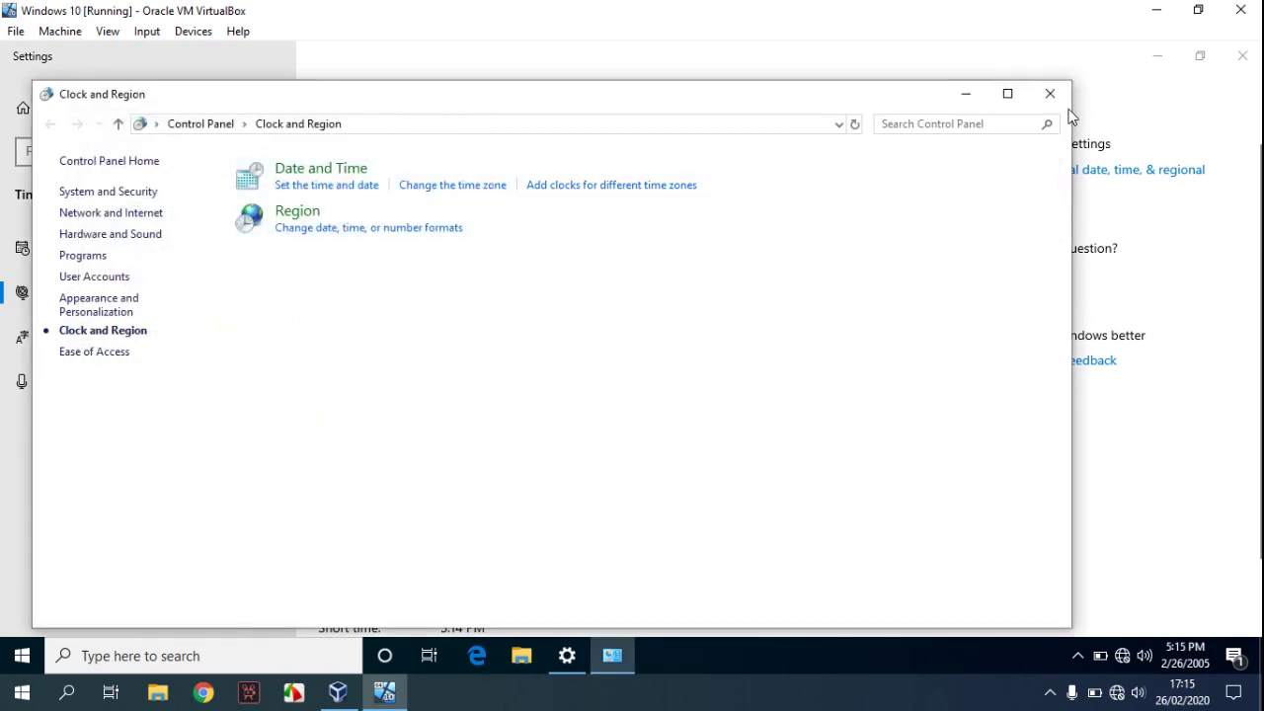
{"action": "left_click", "coordinate": [1050, 94]}
{"action": "left_click", "coordinate": [1242, 57]}
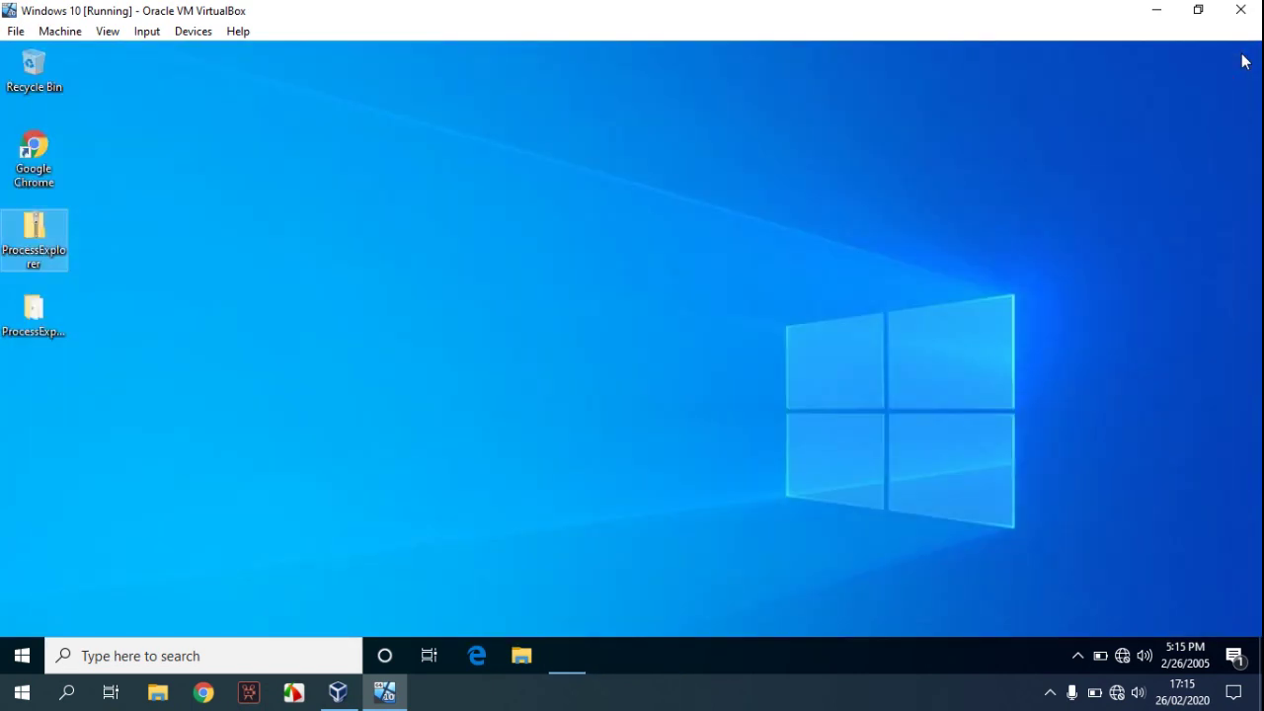
Refresh the virtual machine's desktop several times while checking the date on its taskbar clock
{"action": "right_click", "coordinate": [885, 247]}
{"action": "left_click", "coordinate": [915, 304]}
{"action": "right_click", "coordinate": [914, 304]}
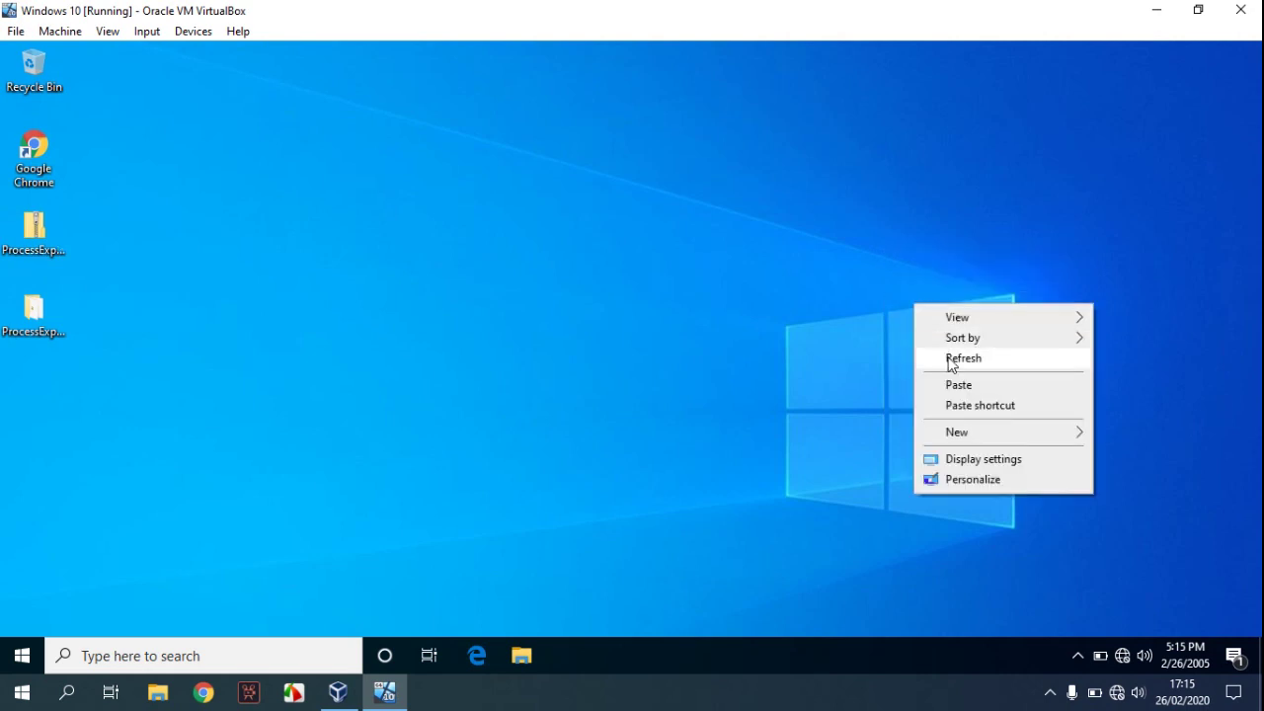
{"action": "left_click", "coordinate": [946, 359]}
{"action": "left_click", "coordinate": [805, 271]}
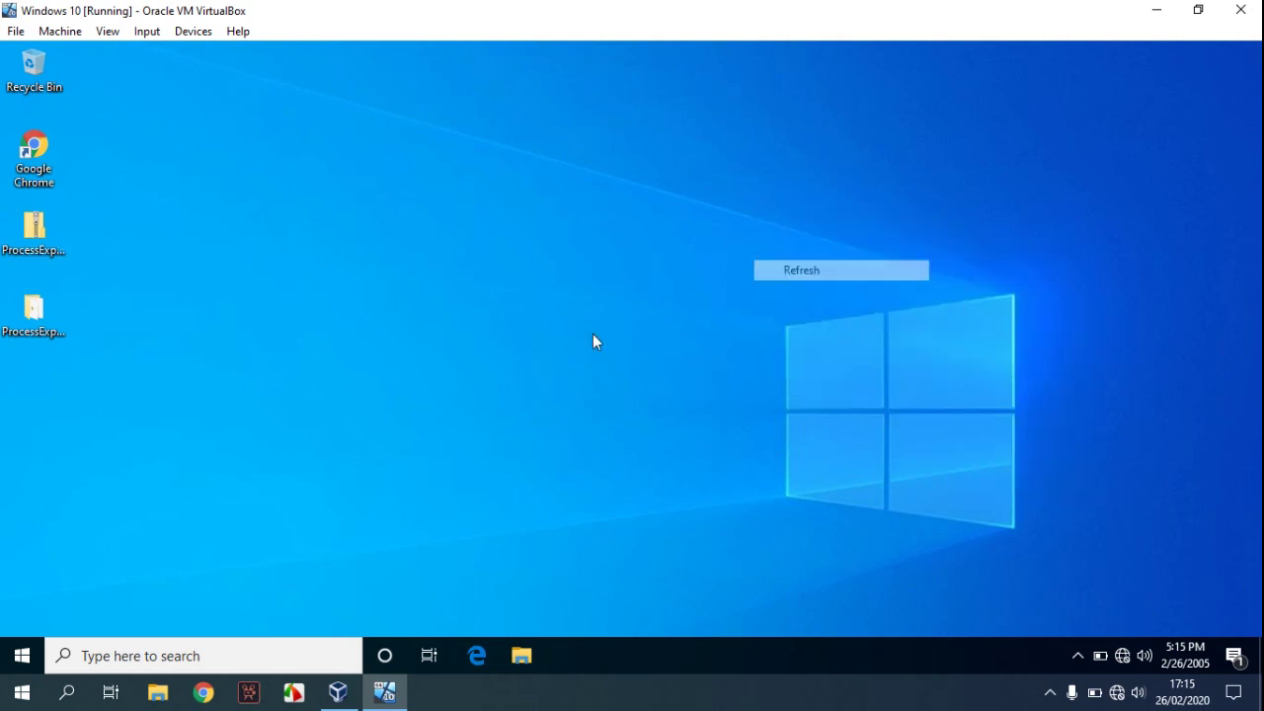
{"action": "right_click", "coordinate": [531, 462]}
{"action": "left_click", "coordinate": [577, 325]}
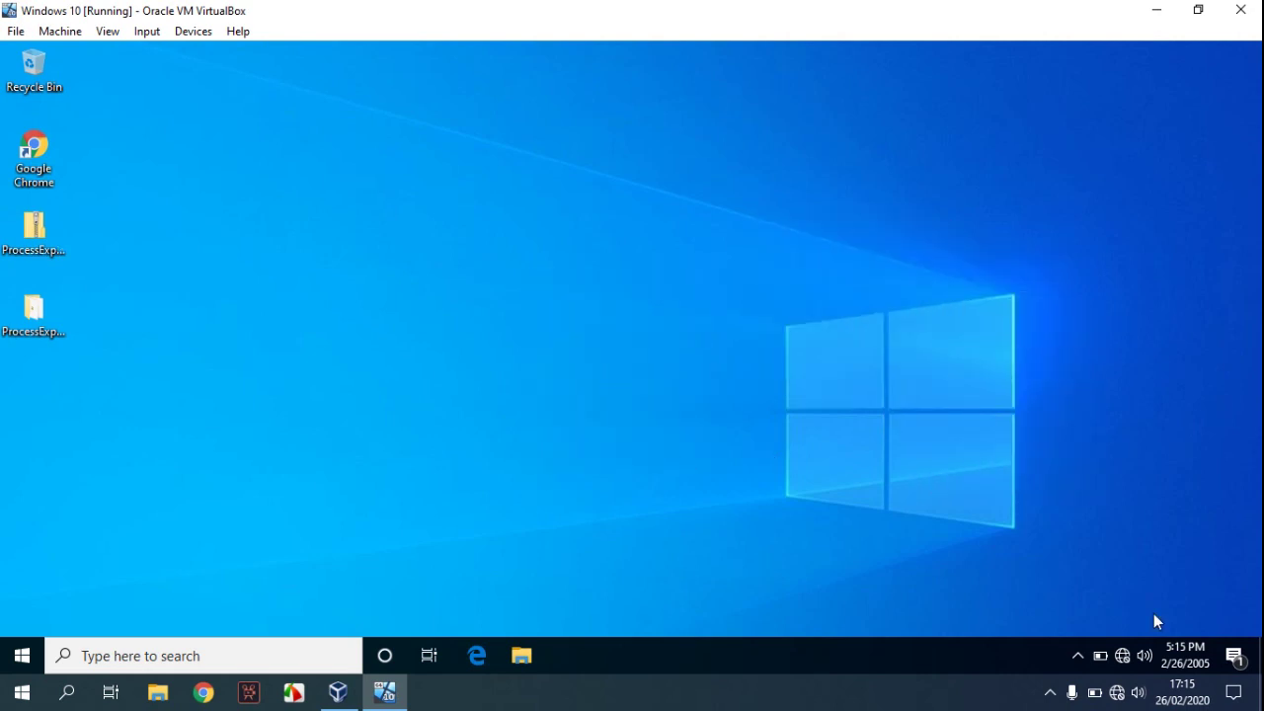
{"action": "right_click", "coordinate": [409, 376]}
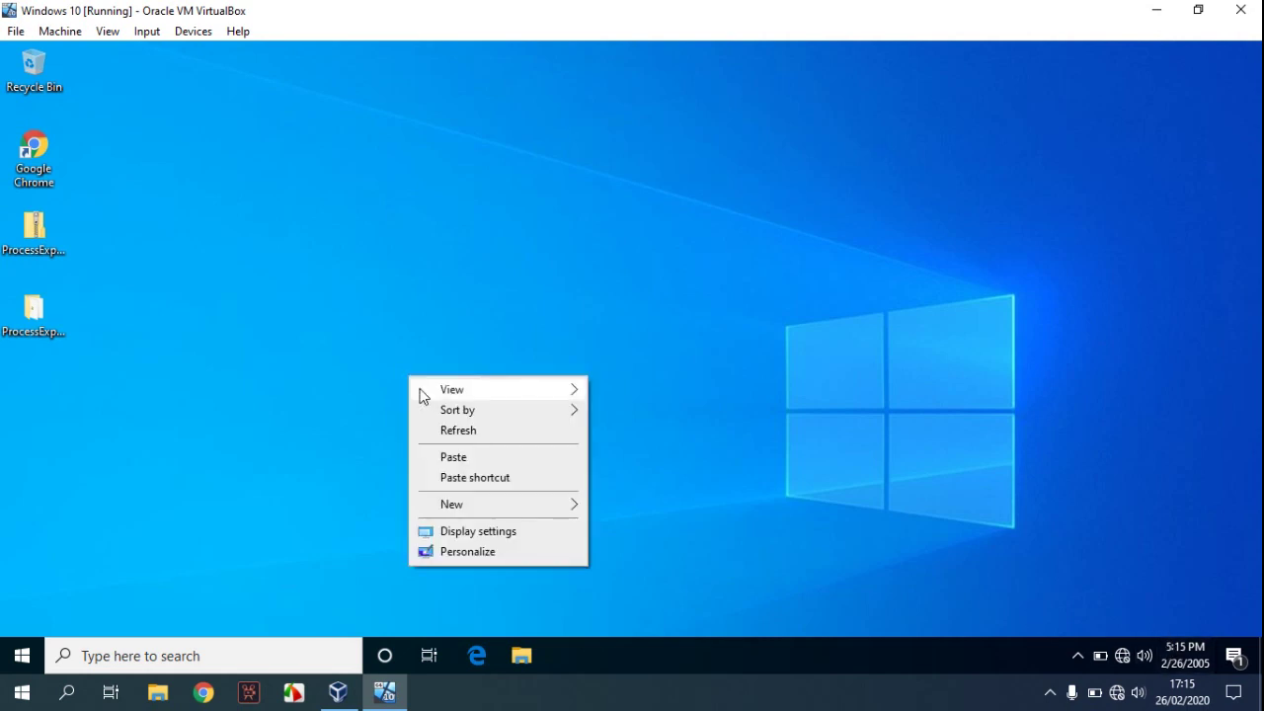
{"action": "left_click", "coordinate": [445, 429]}
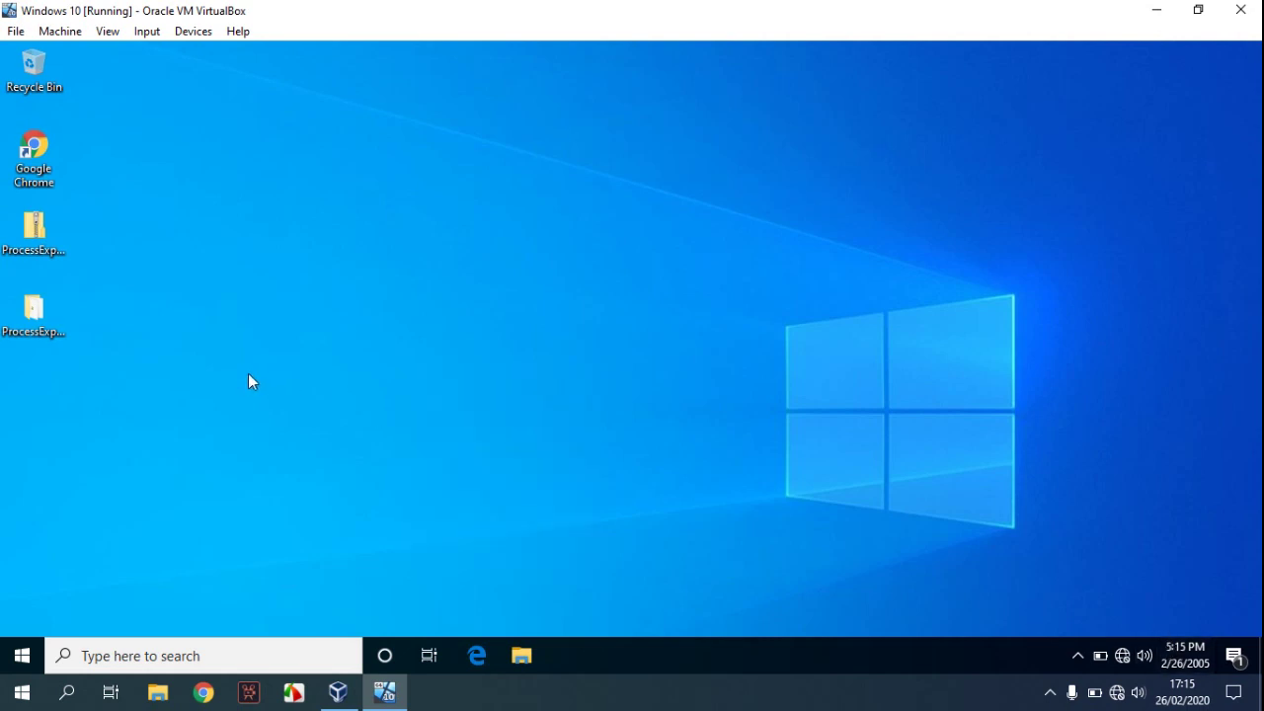